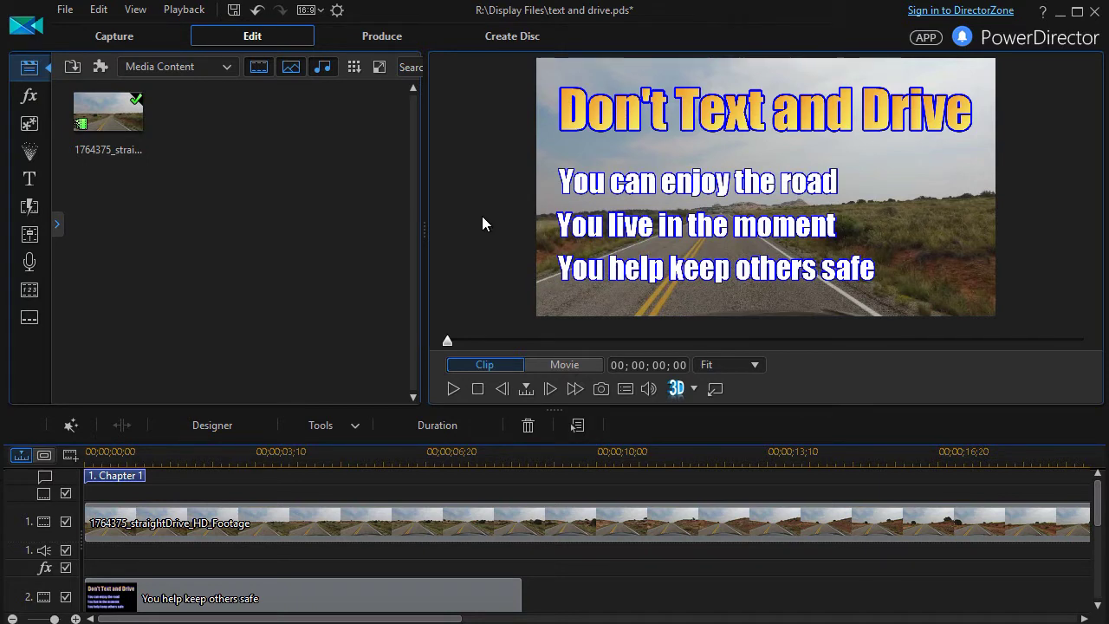
Step: Play back the whole project, then return the playhead to the start
click(542, 370)
click(453, 390)
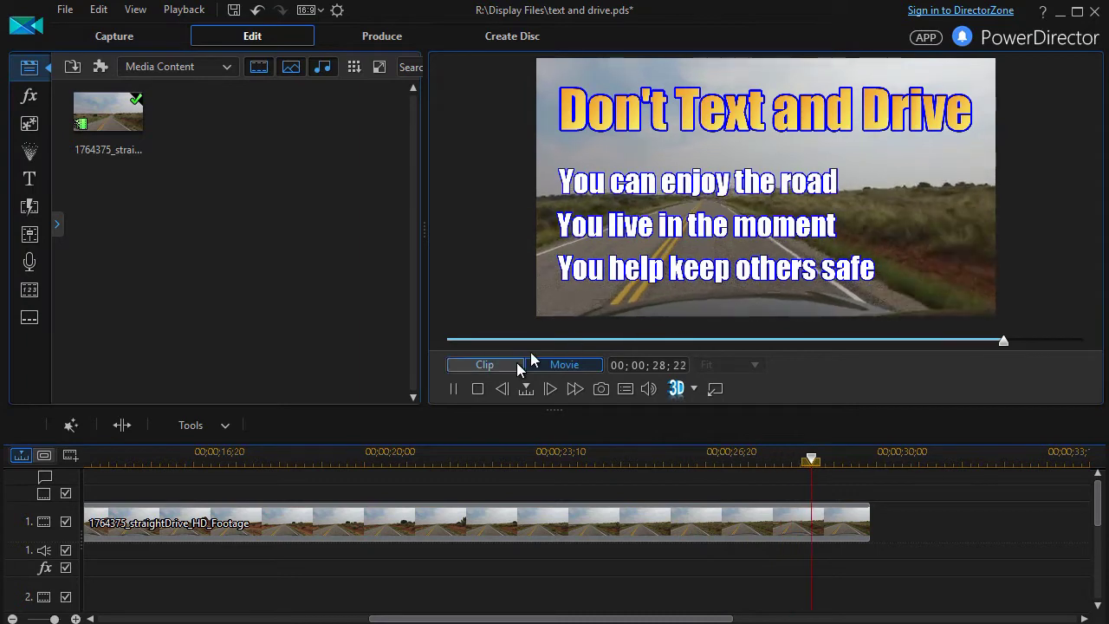
click(453, 387)
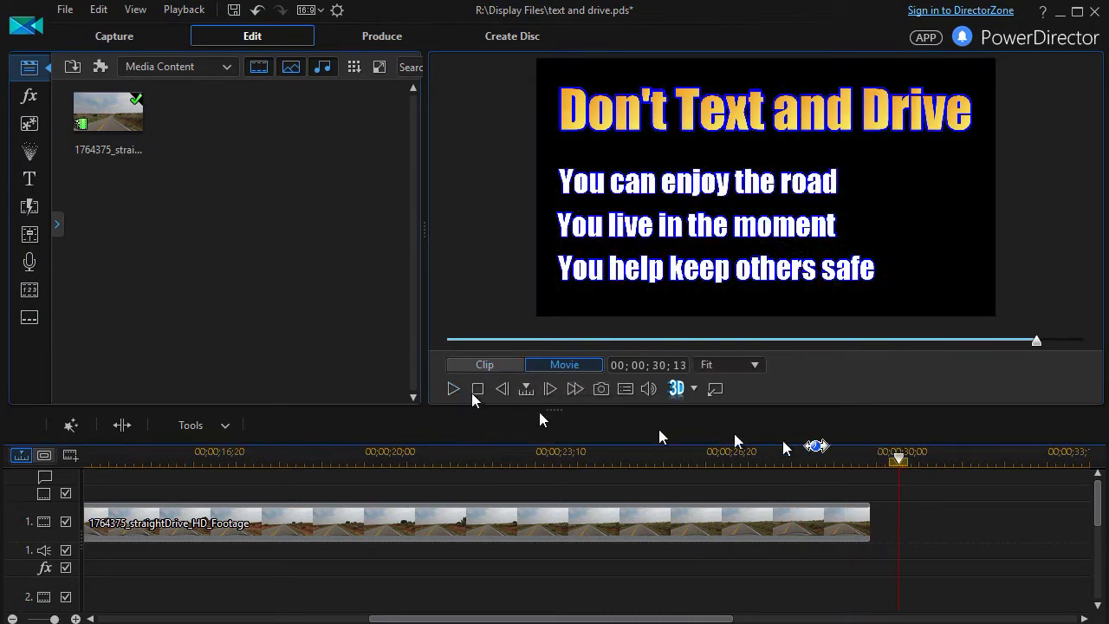
click(899, 460)
drag(907, 474, 86, 474)
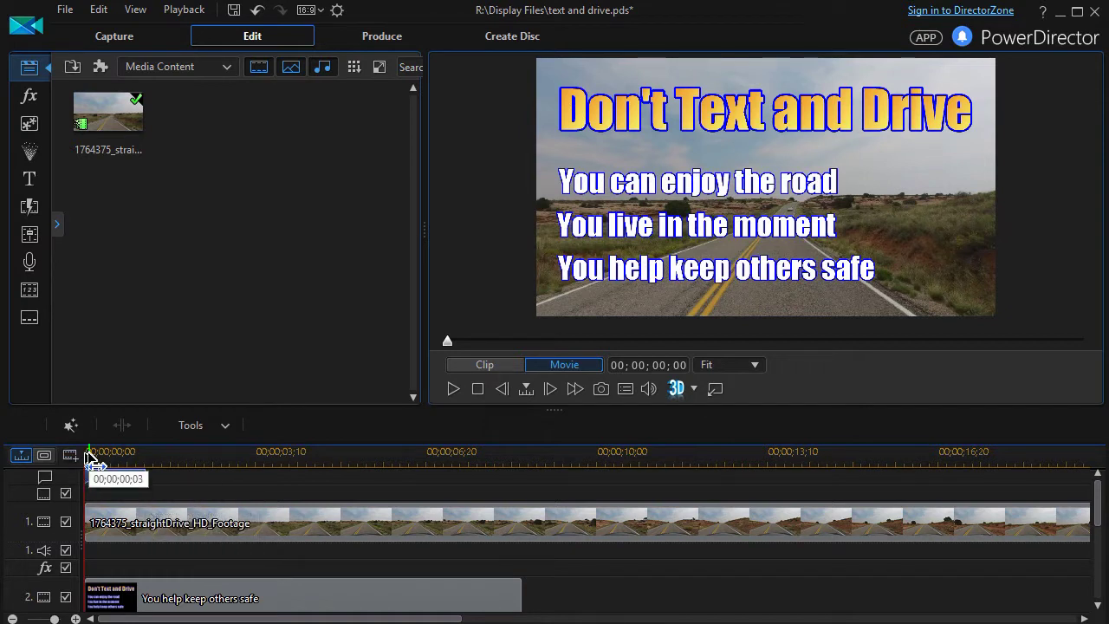
Step: Split the title clip on track 2 at about the one-second mark
mouse_move(87, 460)
mouse_down()
mouse_move(140, 462)
mouse_move(146, 479)
mouse_up()
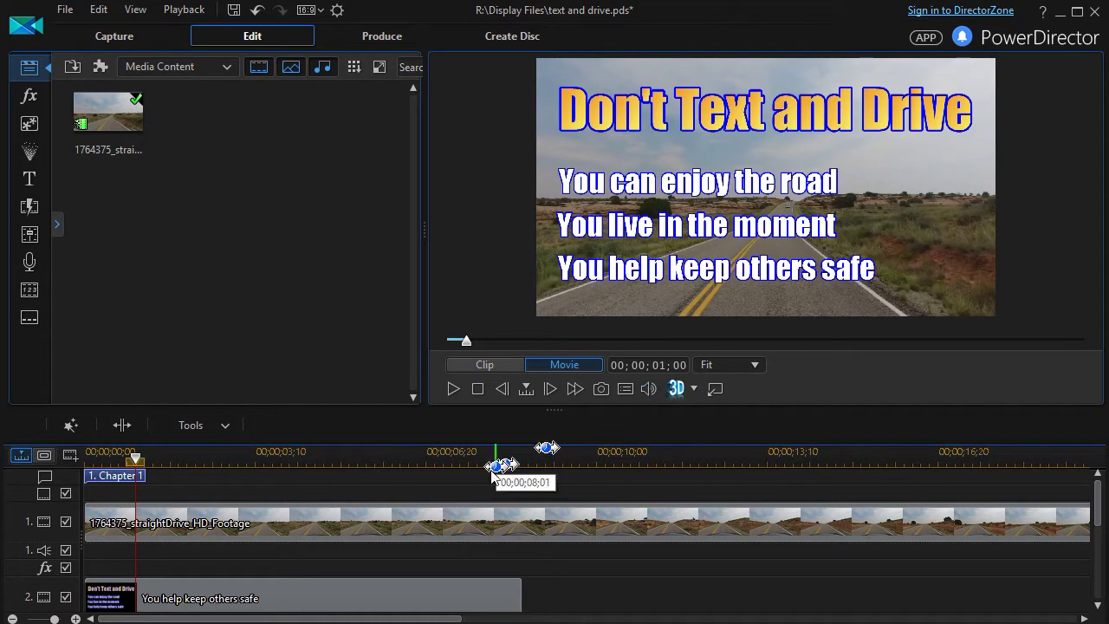
click(231, 602)
right_click(231, 598)
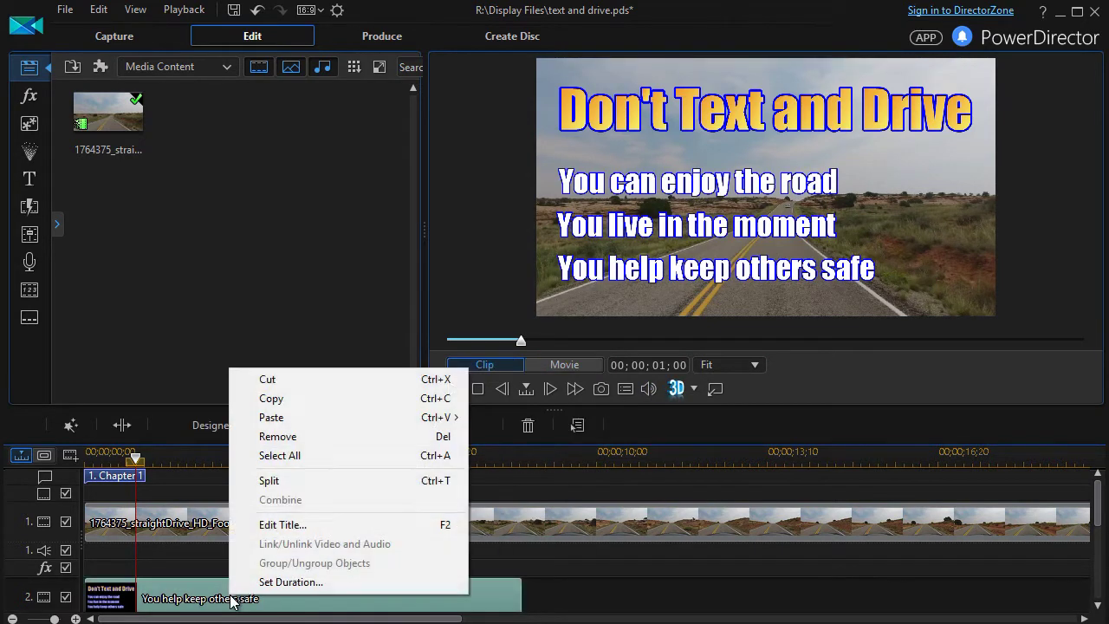
click(295, 481)
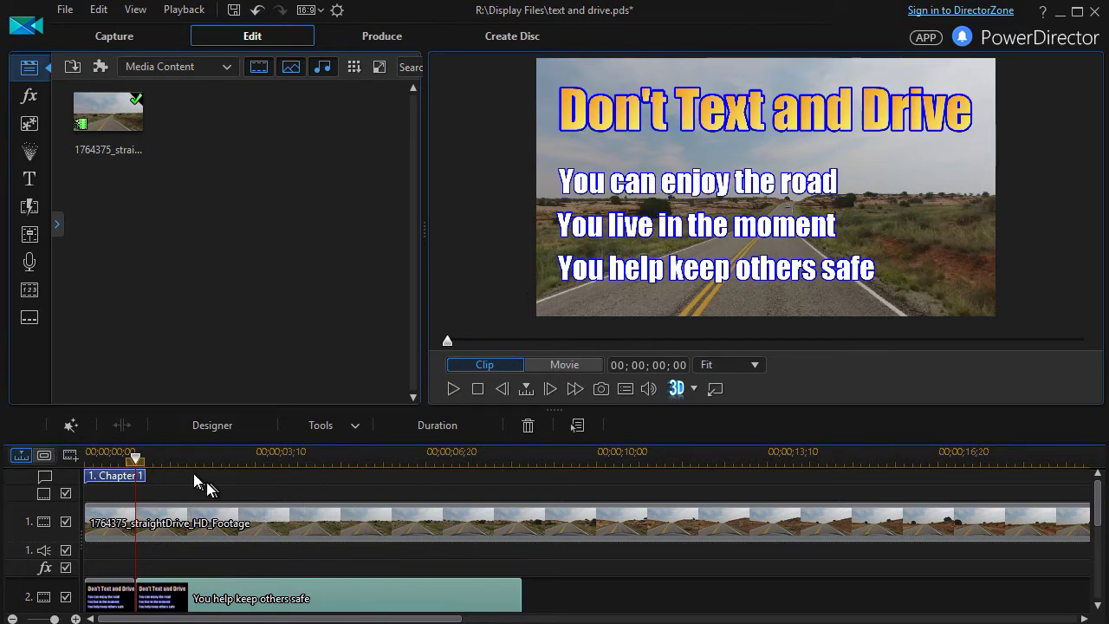
click(137, 460)
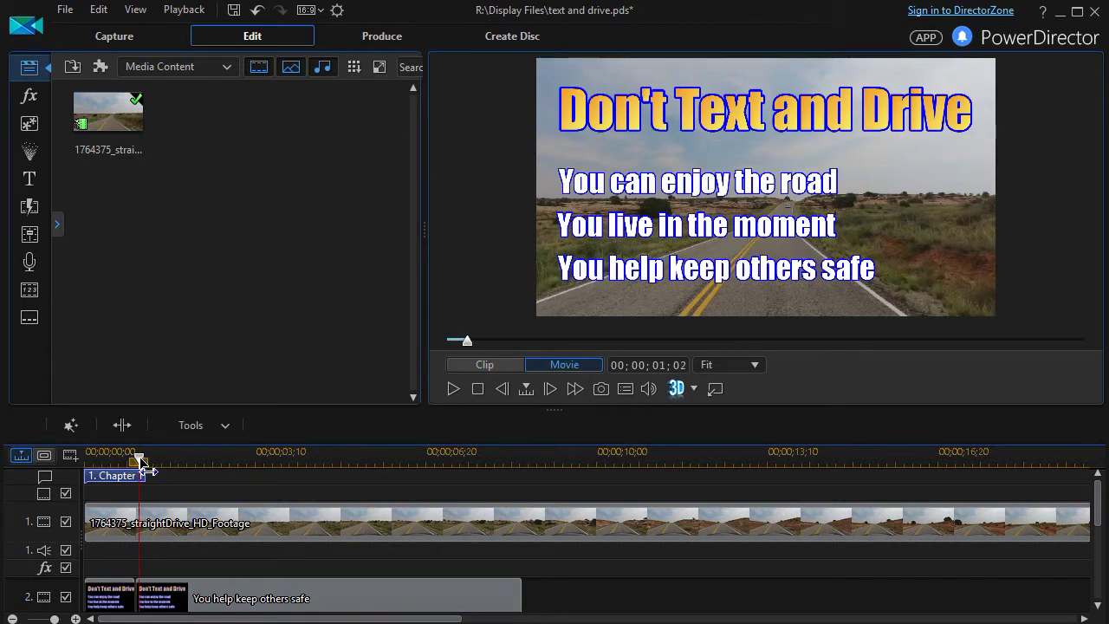
Step: Split the title clip at about three seconds
drag(144, 466, 245, 483)
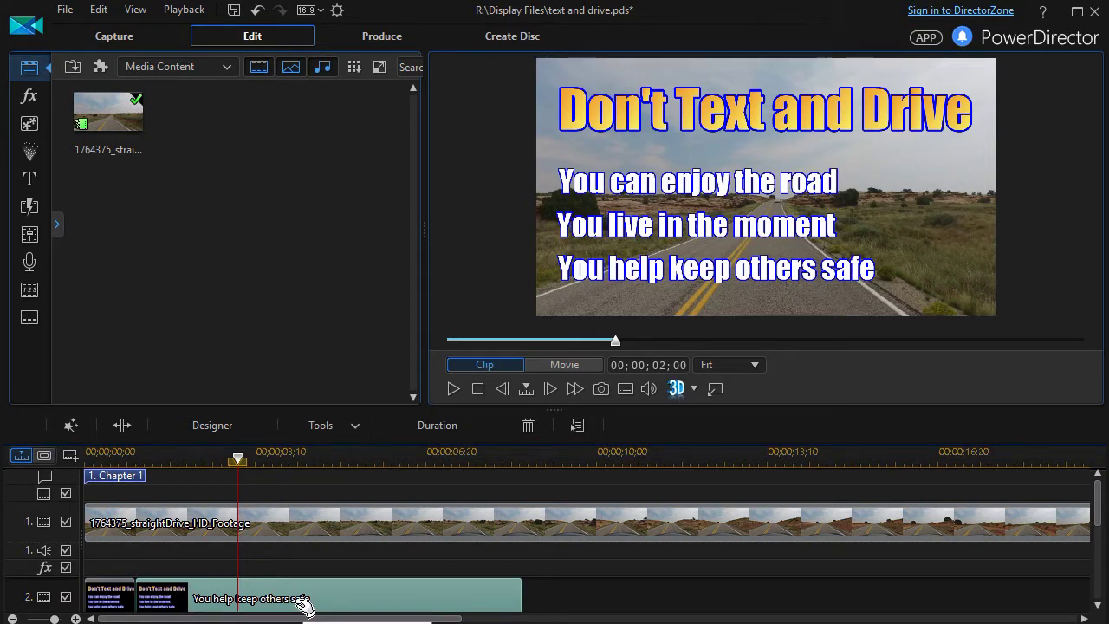
click(305, 604)
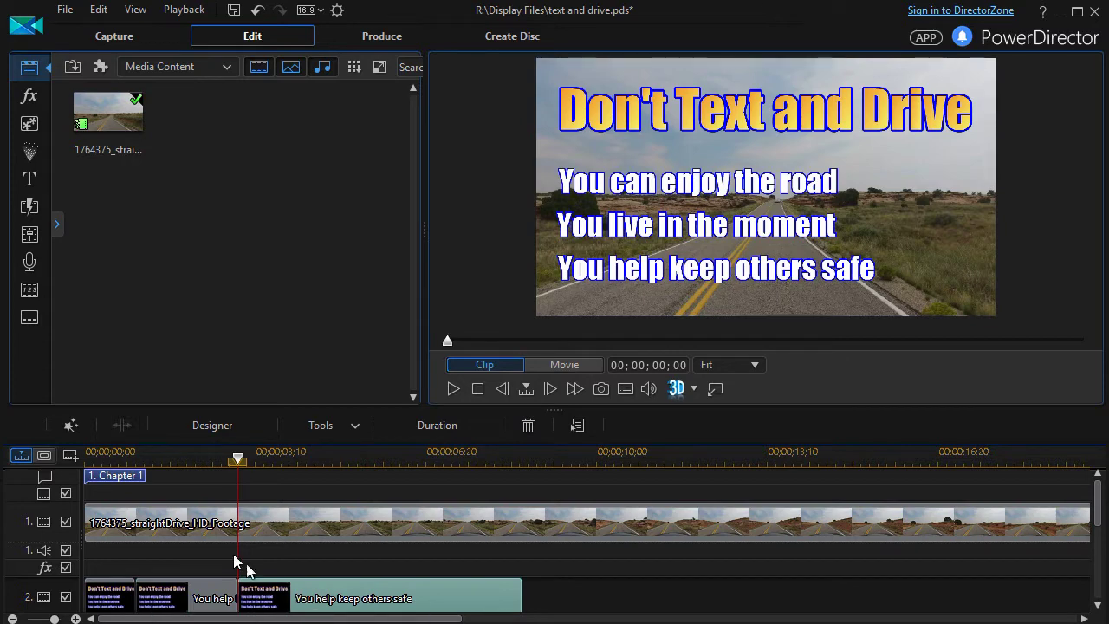
click(262, 457)
Step: Split the last title clip at about five seconds with Ctrl+T, then open the second piece for editing
drag(262, 466, 351, 481)
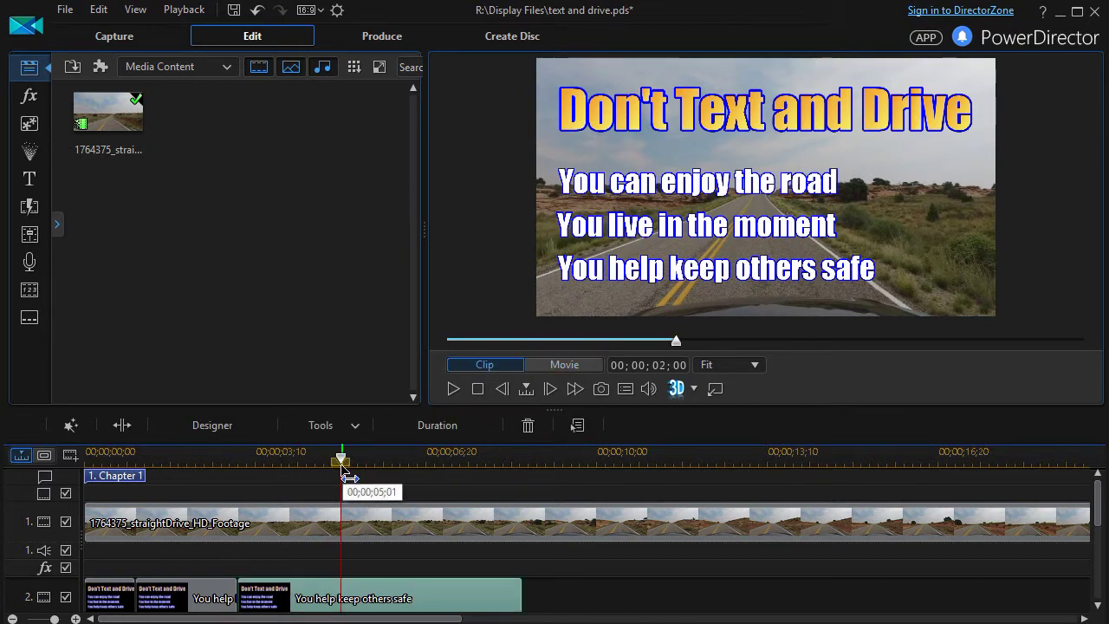
drag(424, 594, 436, 610)
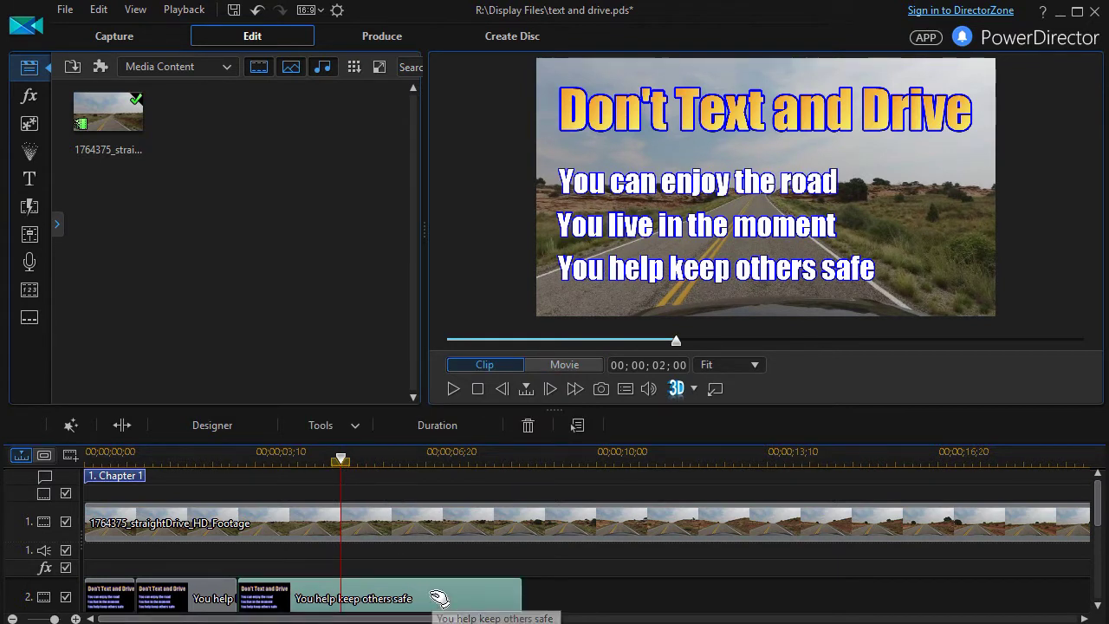
key(ctrl+t)
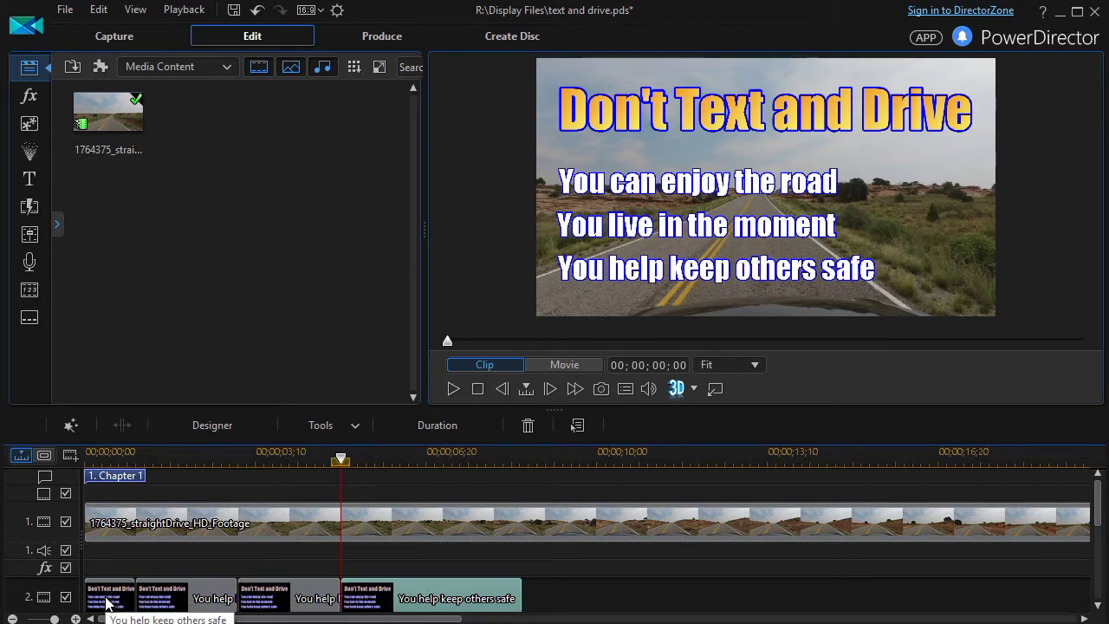
click(214, 603)
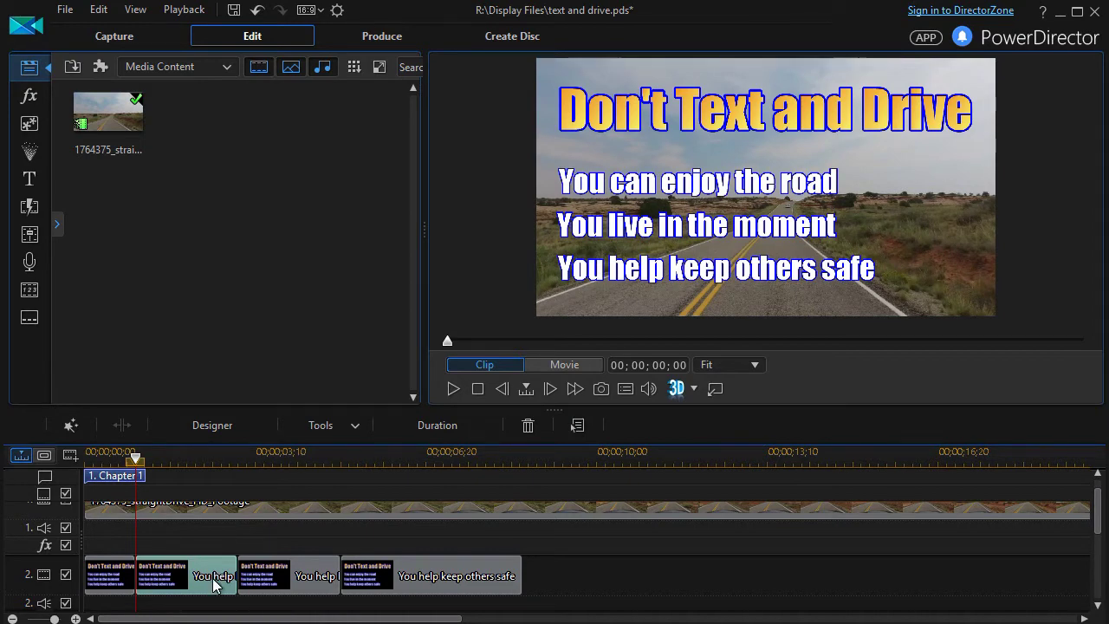
double_click(213, 585)
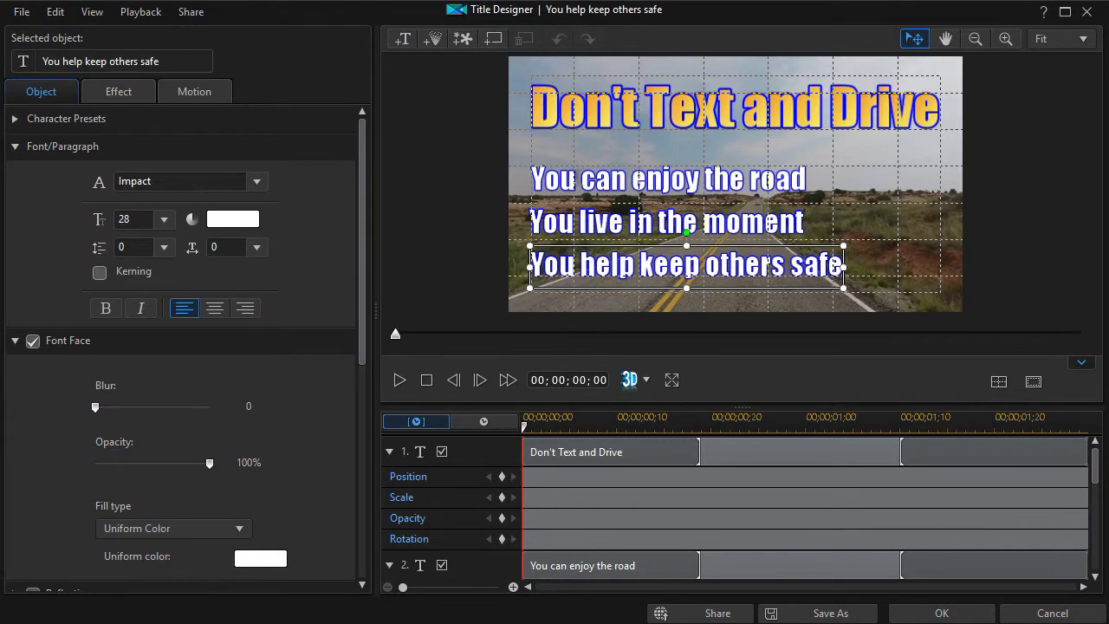
Step: Colour the line 'You can enjoy the road' orange (255,128,64) and save the title
click(524, 180)
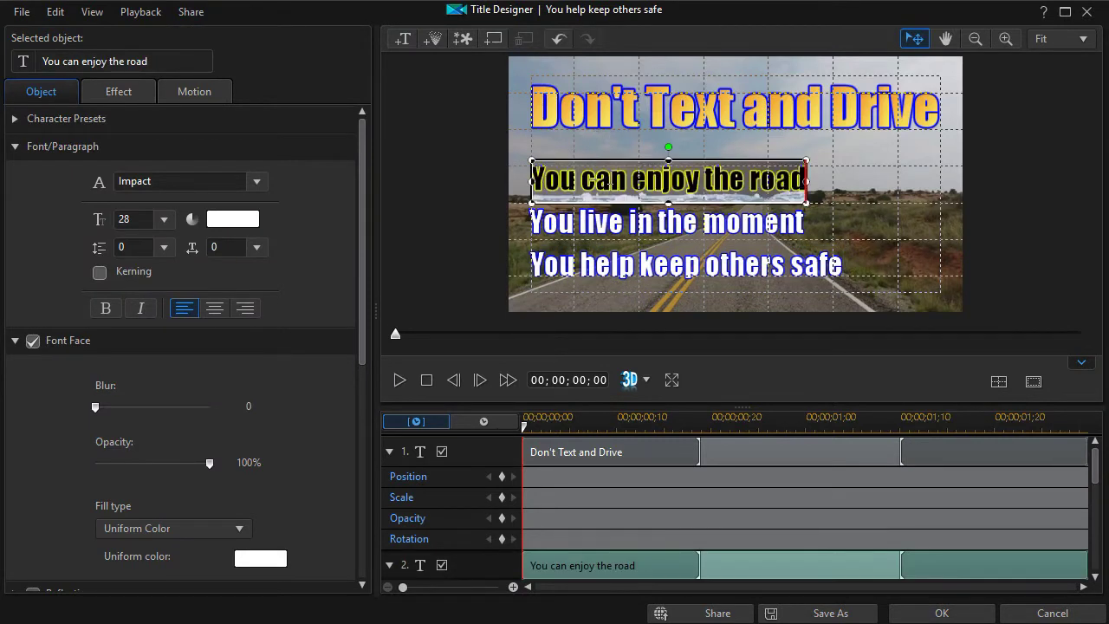
click(241, 223)
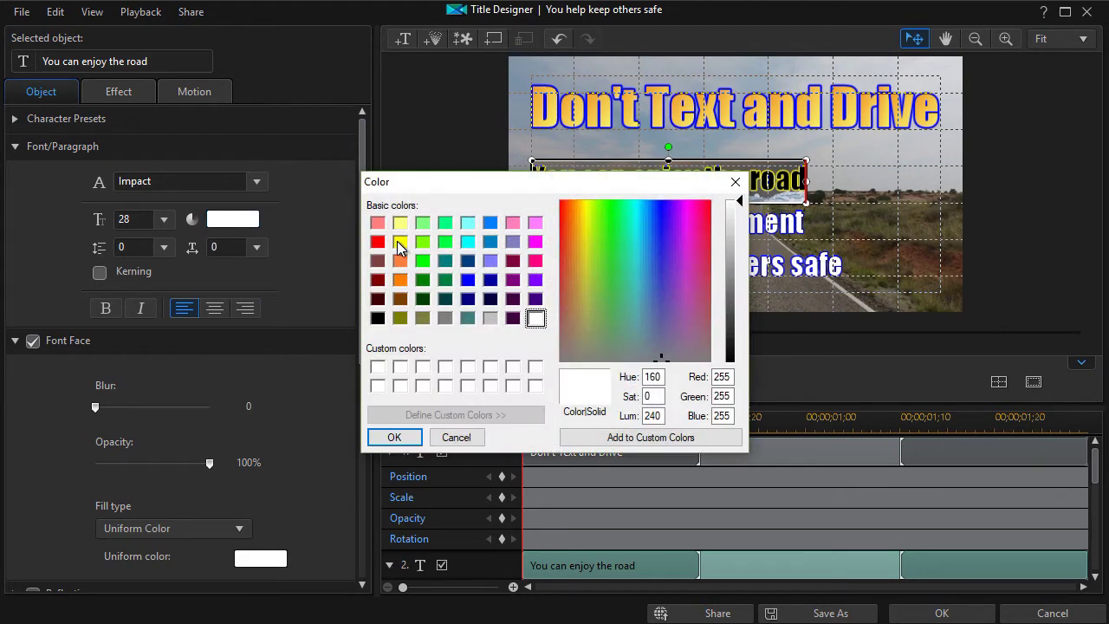
click(400, 245)
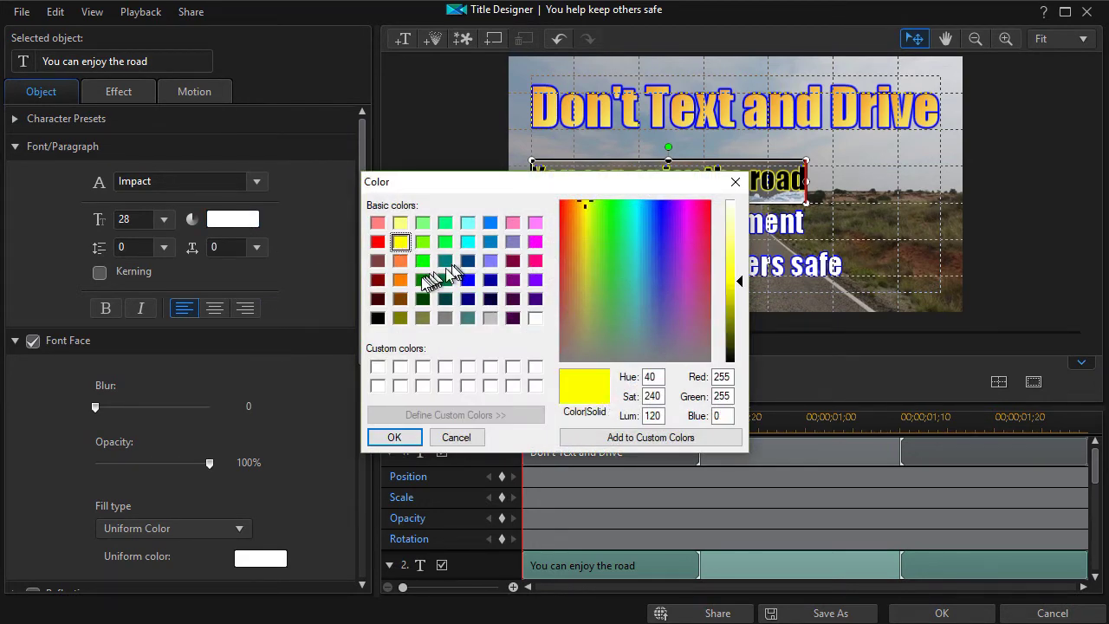
click(401, 262)
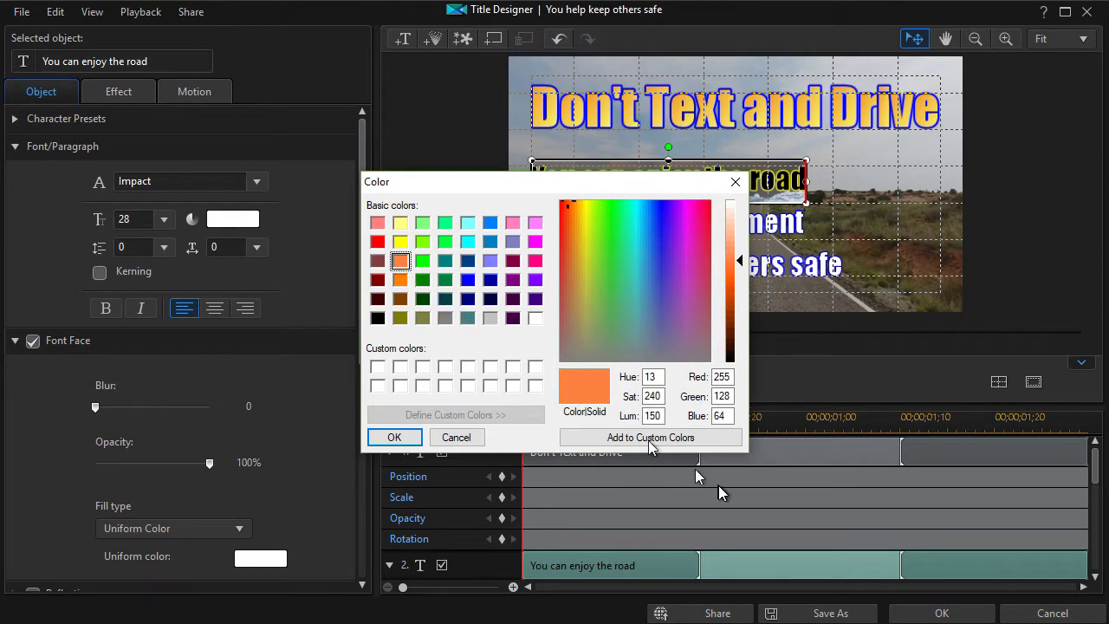
click(395, 438)
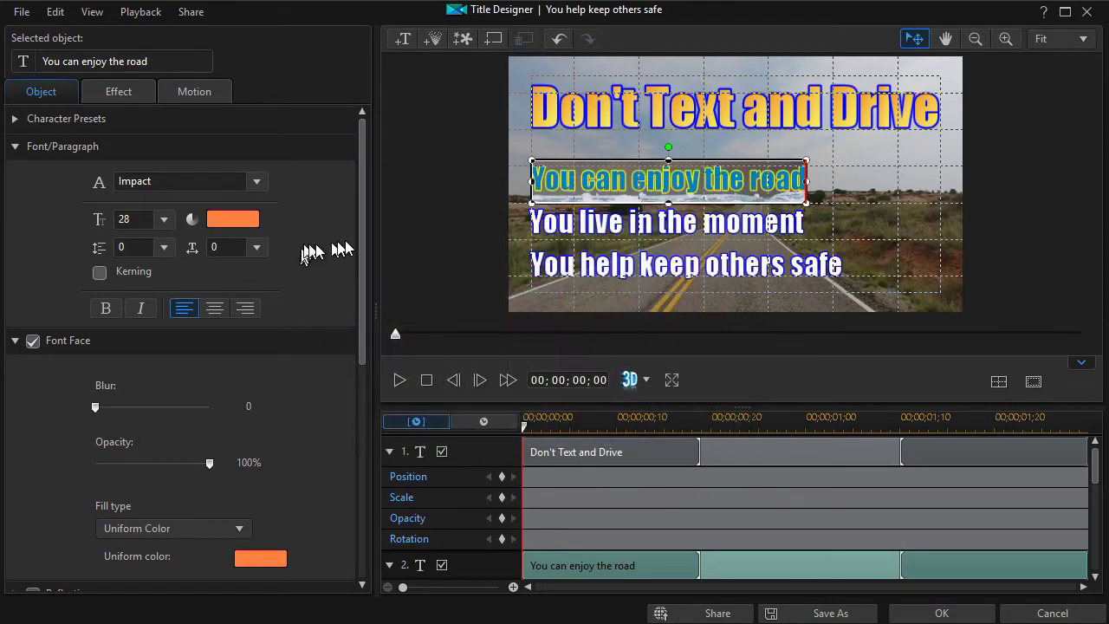
click(425, 217)
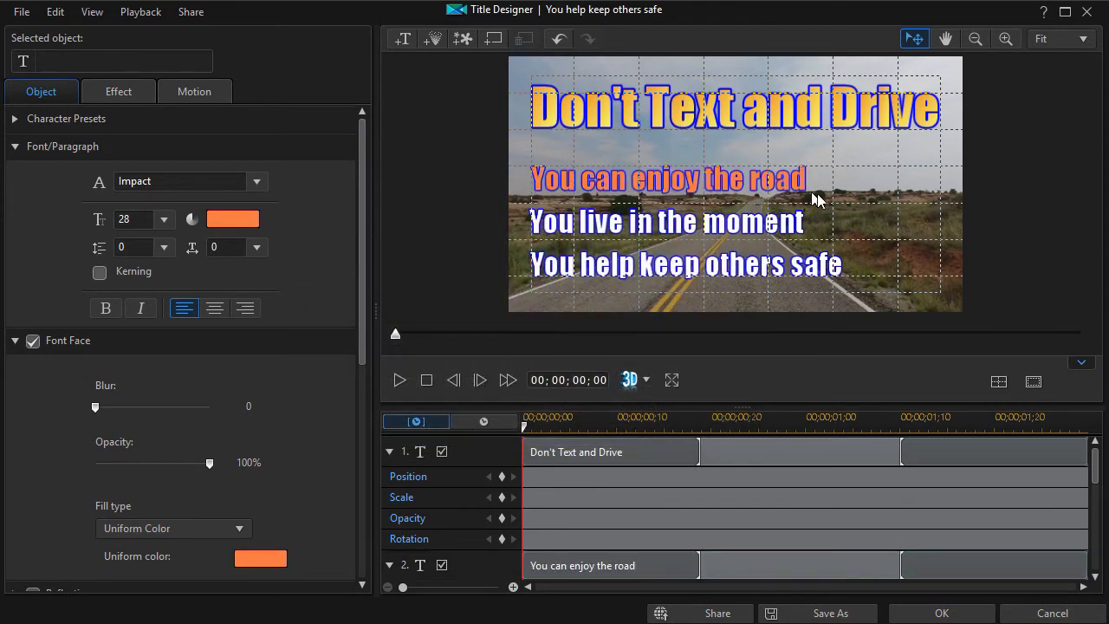
click(943, 609)
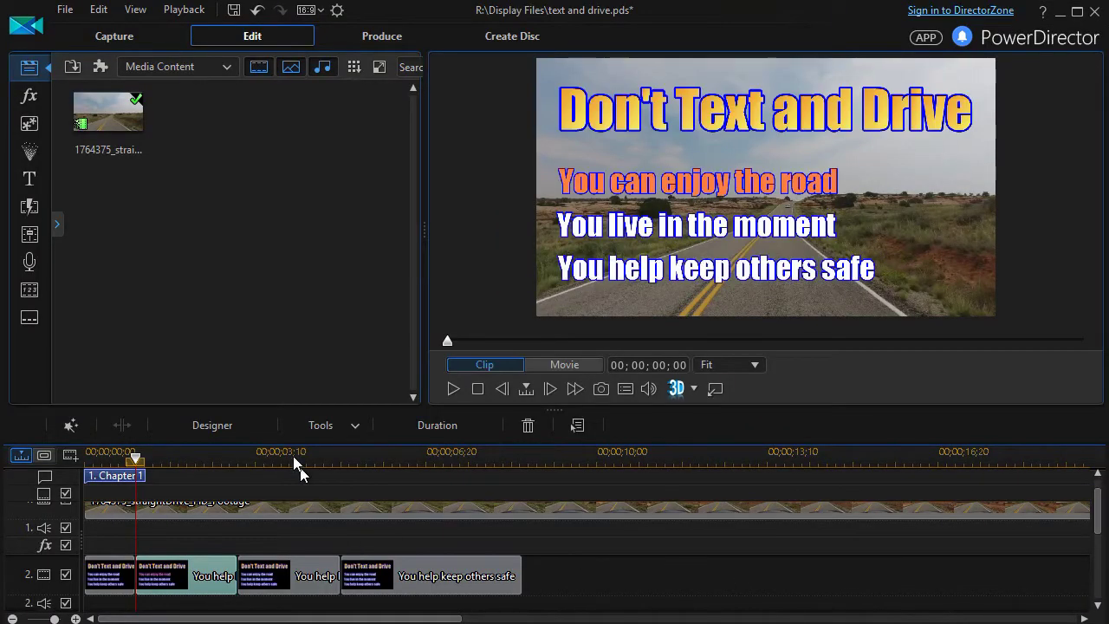
Step: Open the third title clip and colour 'You live in the moment' orange (255,128,0)
click(279, 568)
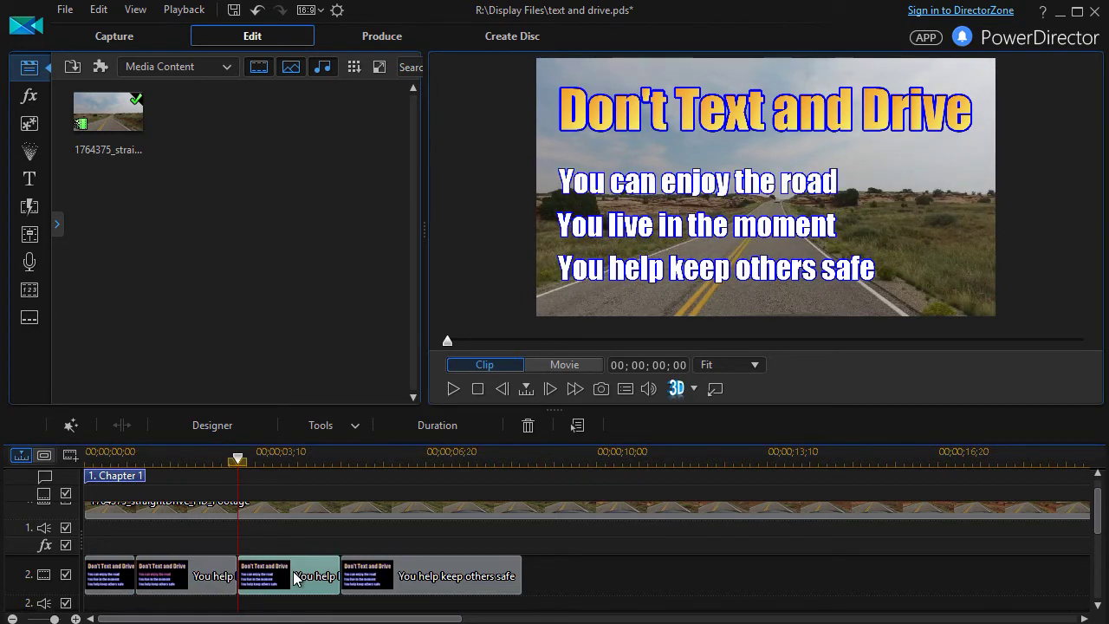
double_click(294, 577)
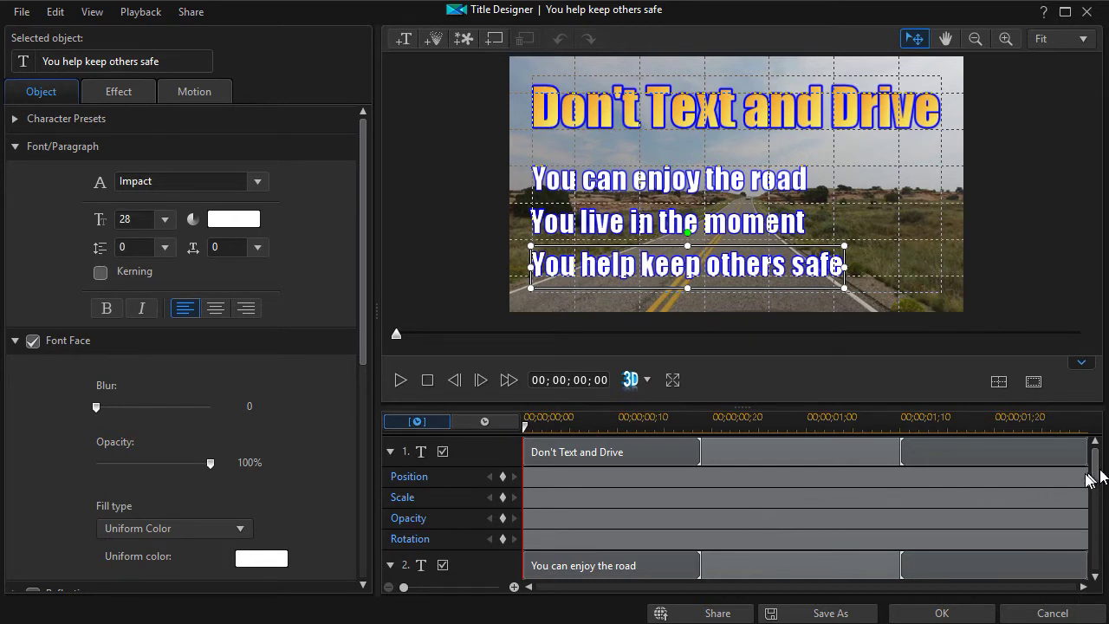
scroll(1102, 478, down, 3)
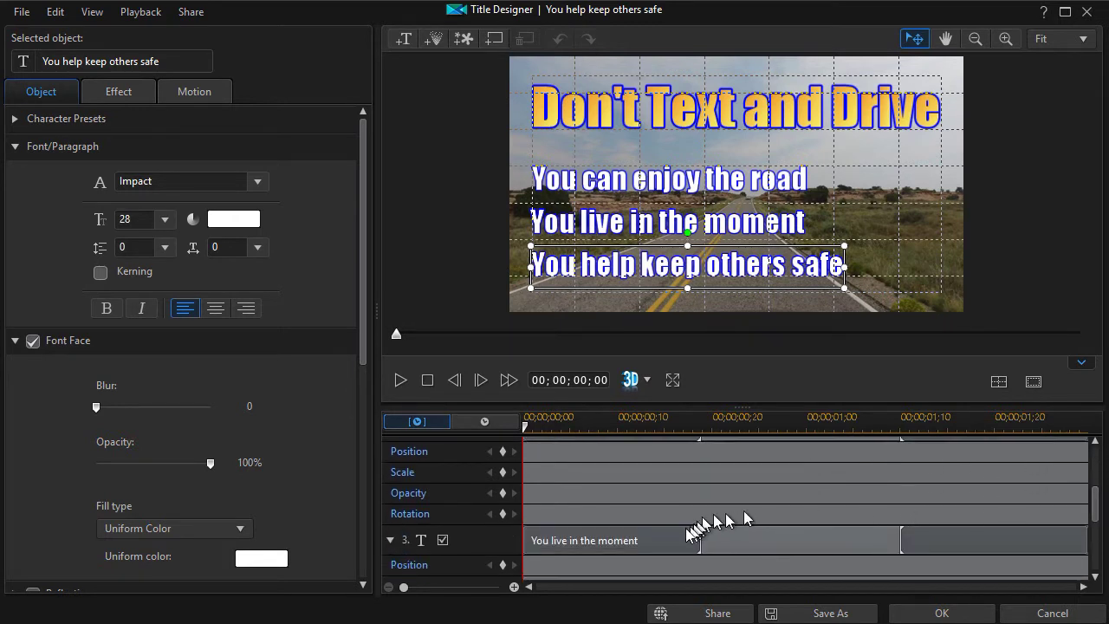
click(668, 546)
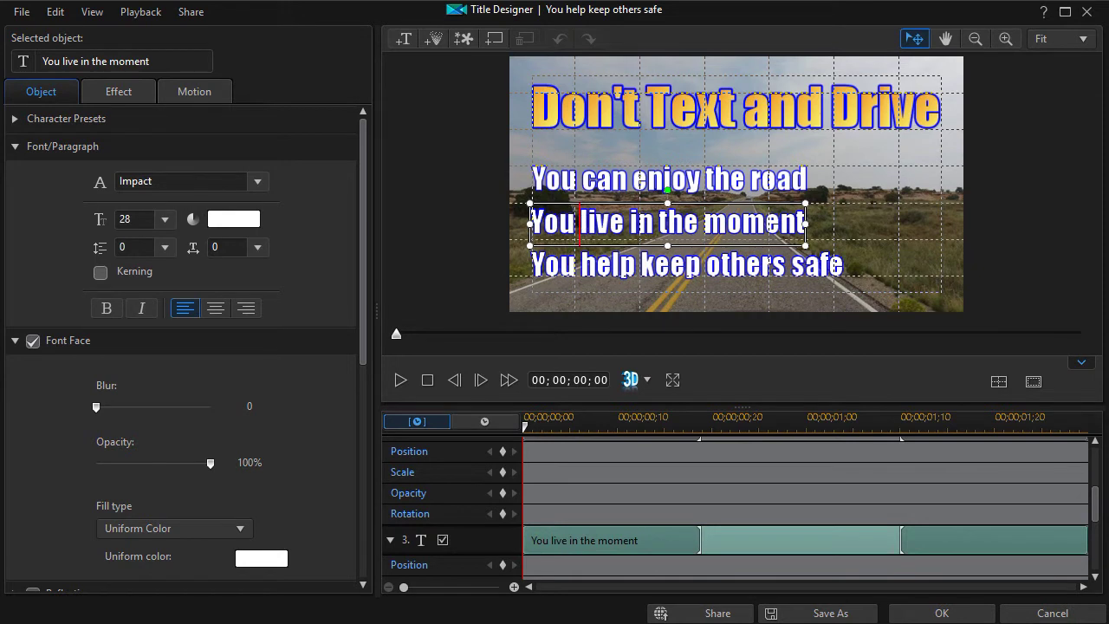
key(ctrl+a)
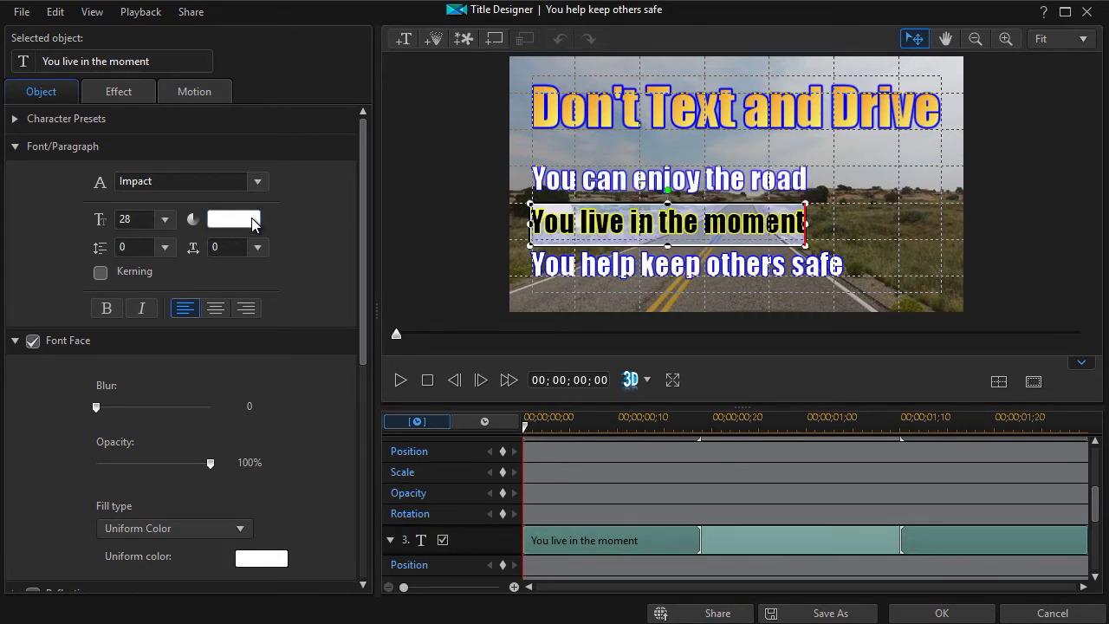
click(252, 222)
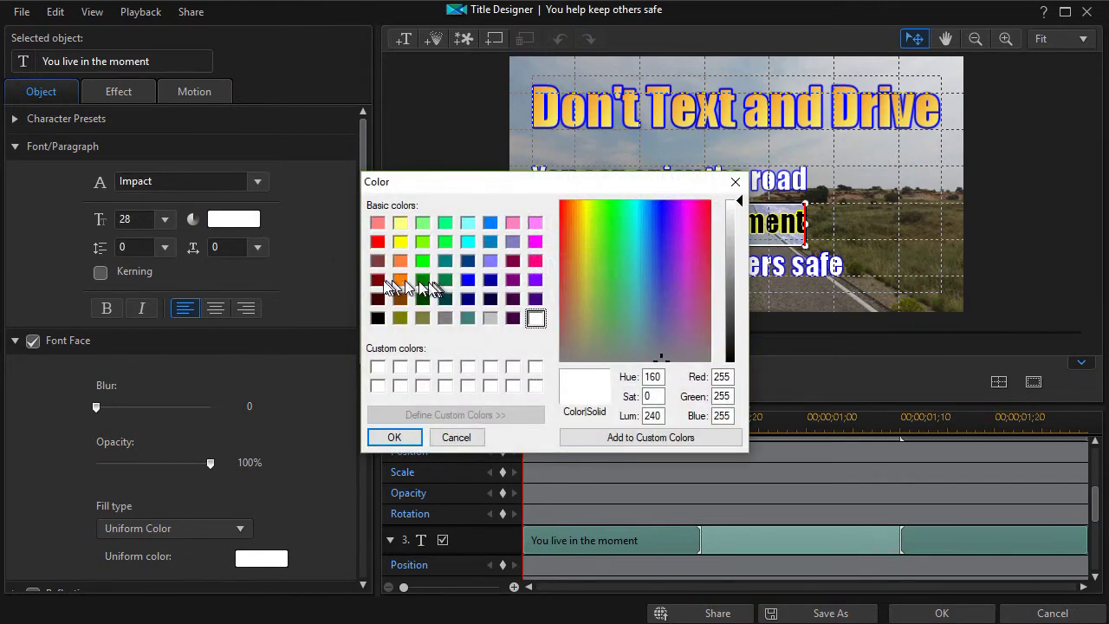
click(400, 279)
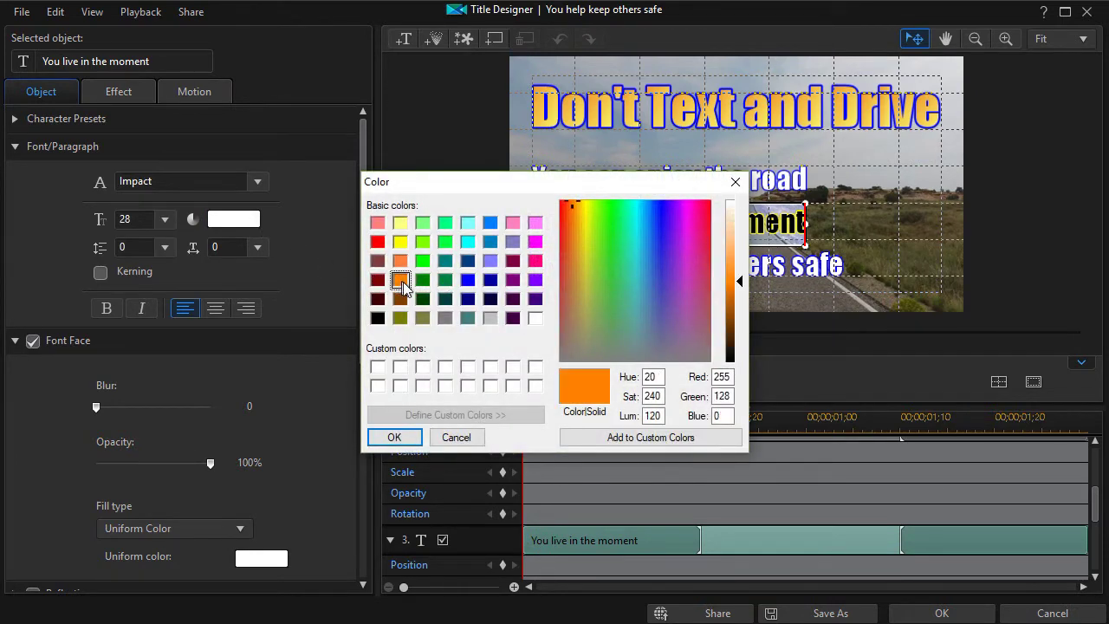
click(394, 437)
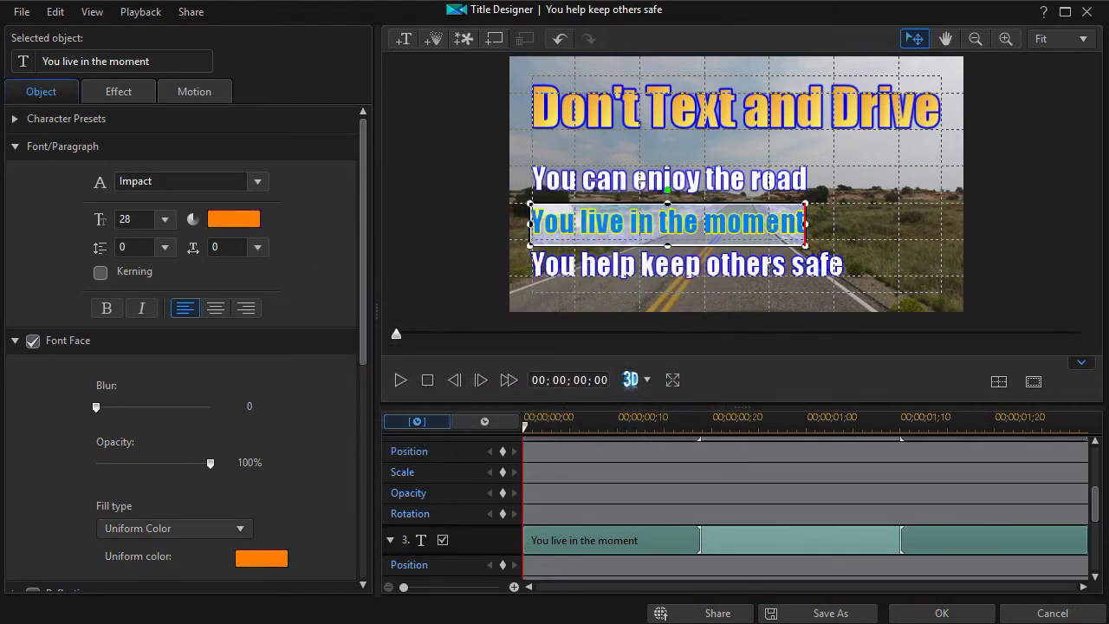
Step: Save the title and move the playhead to about seven seconds
click(964, 620)
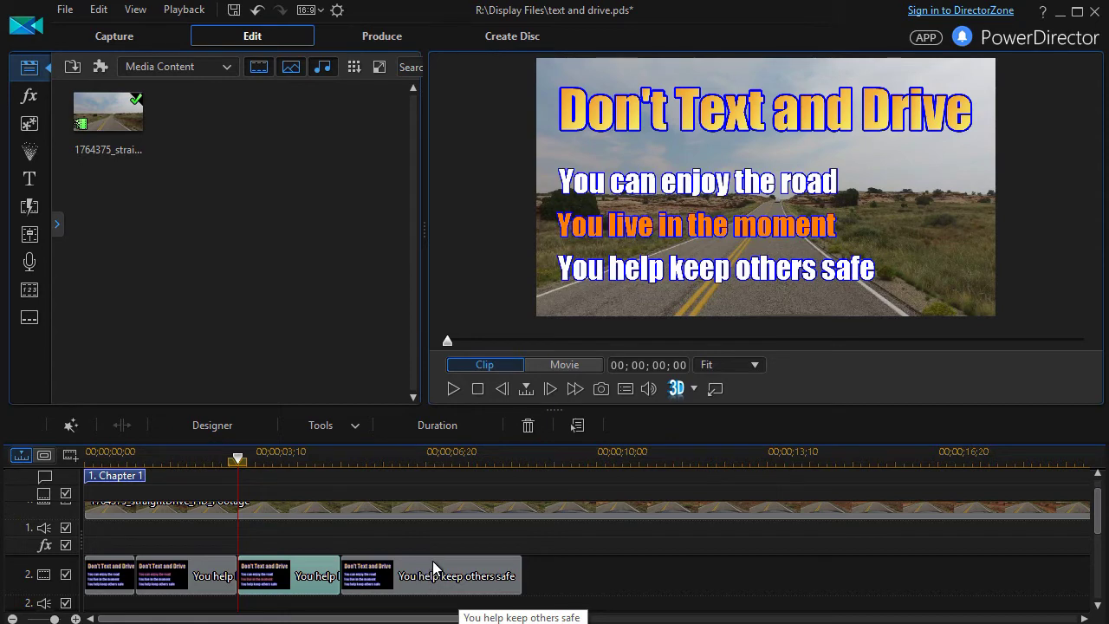
drag(339, 457, 368, 468)
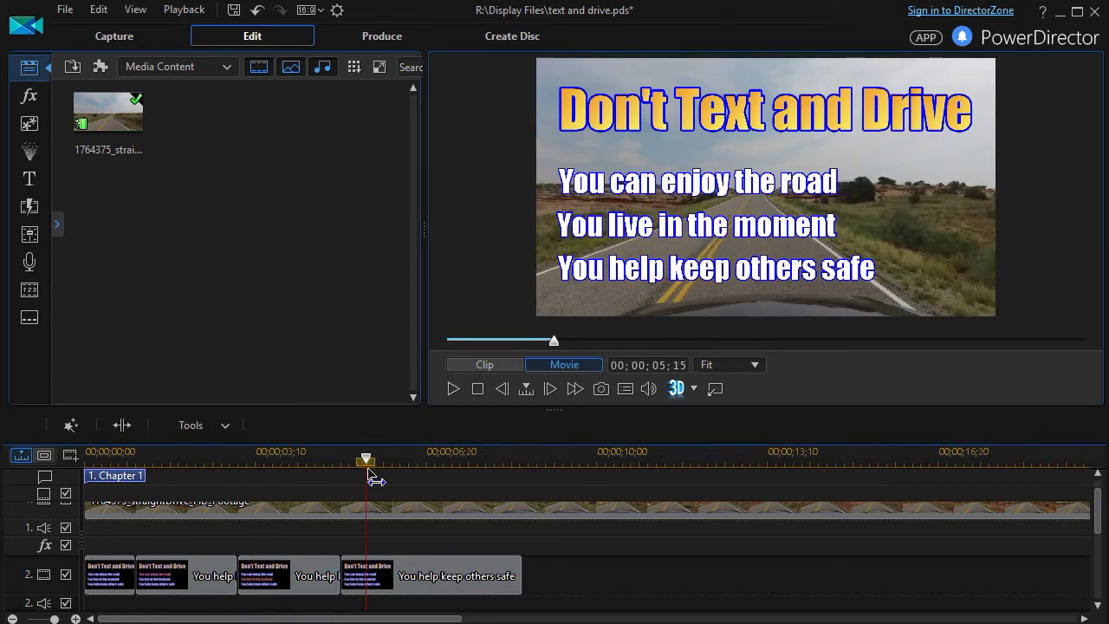
drag(369, 474, 443, 479)
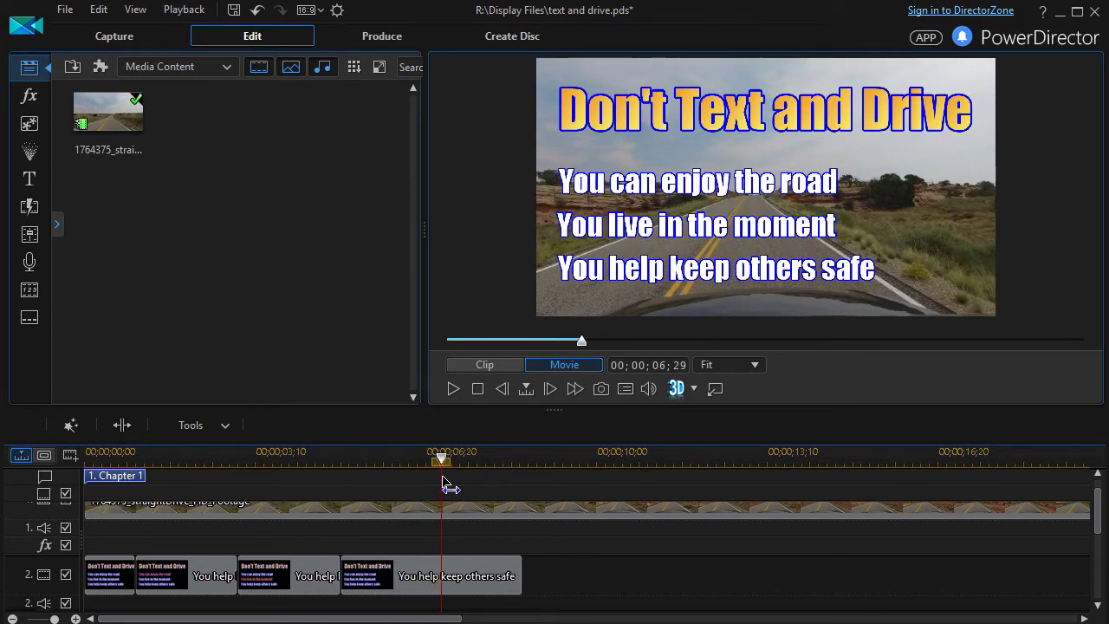
drag(450, 484, 449, 487)
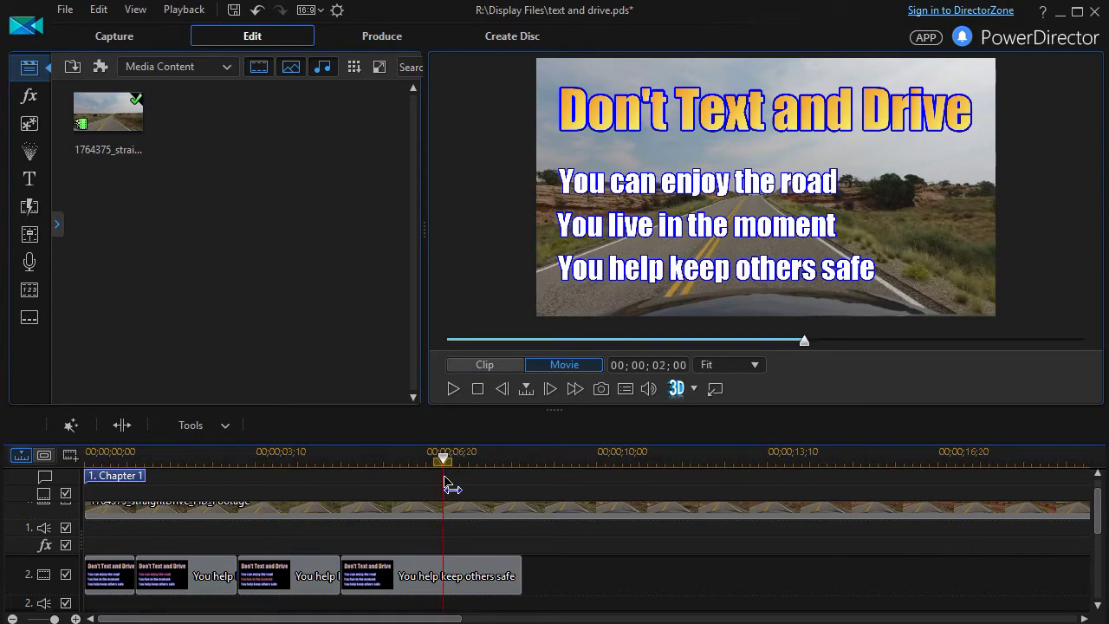
Step: Split the 'You help keep others safe' clip at seven seconds and open its first half
click(461, 568)
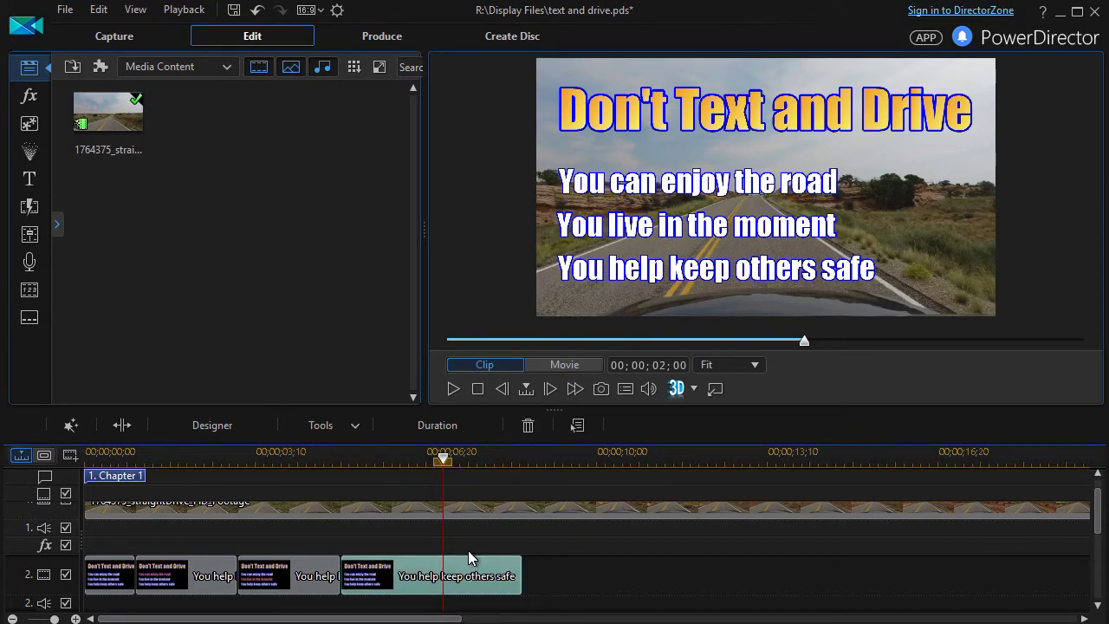
key(ctrl+t)
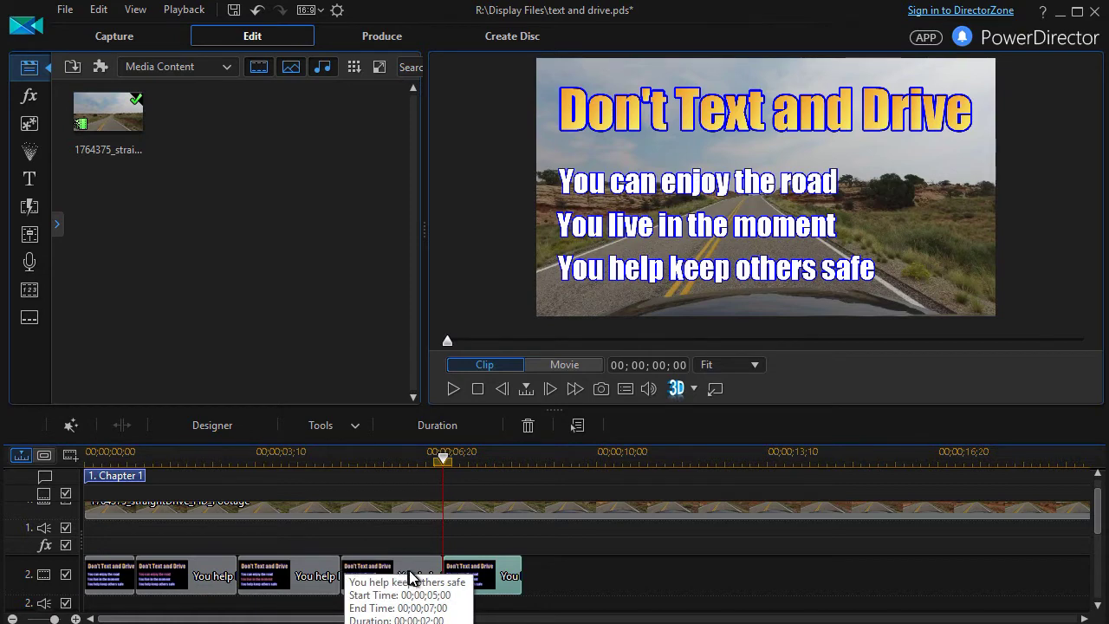
click(411, 578)
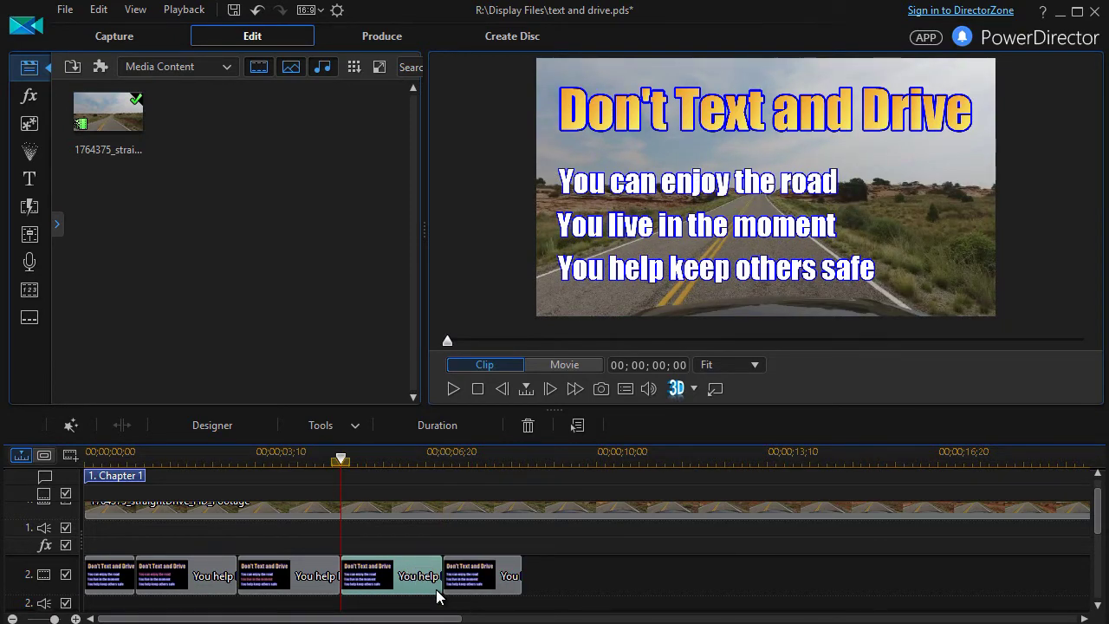
double_click(437, 590)
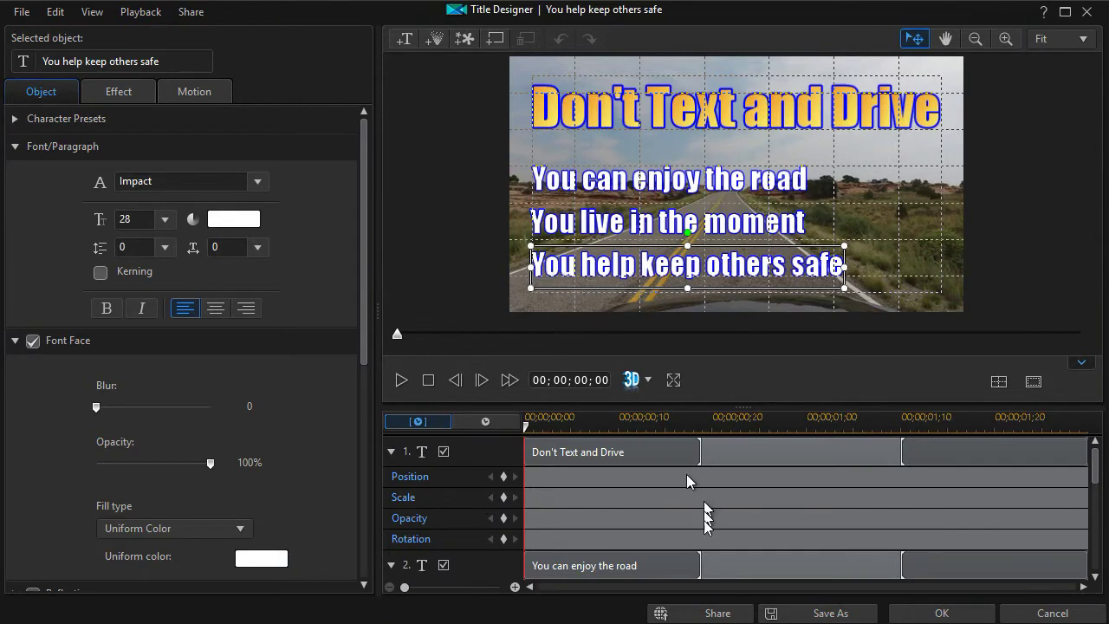
Step: Colour 'You help keep others safe' orange (255,128,0) and return to the timeline
double_click(572, 266)
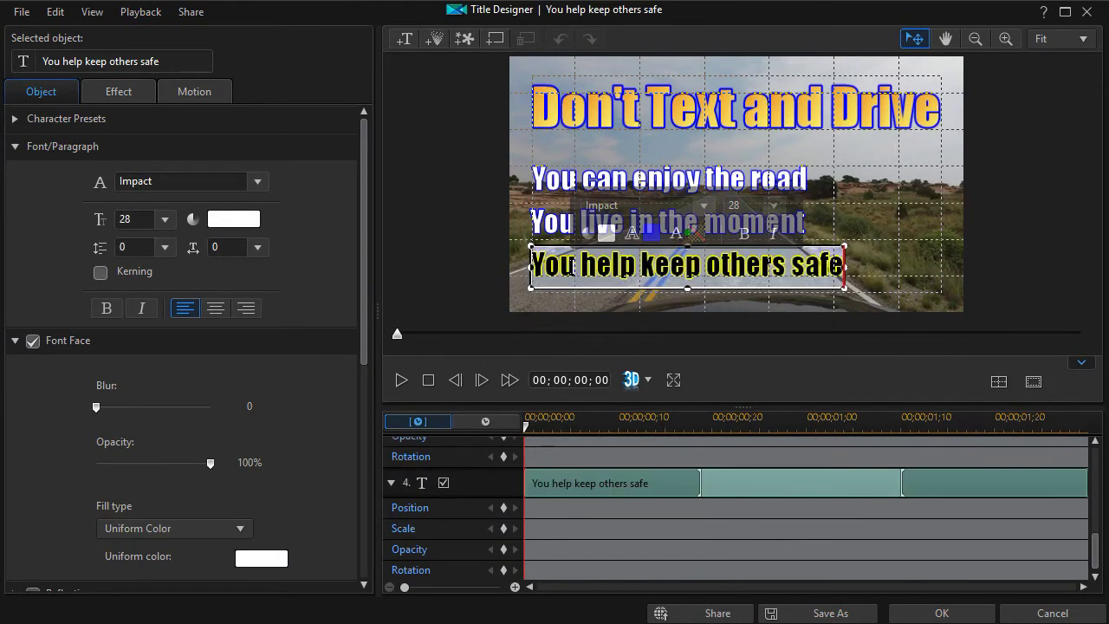
click(234, 219)
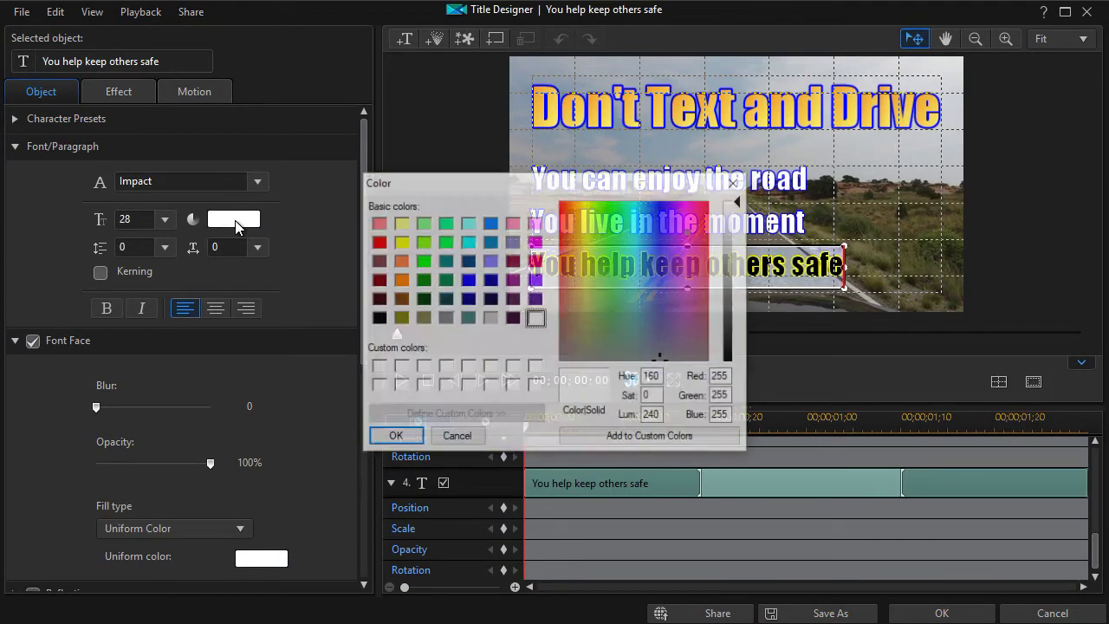
click(400, 286)
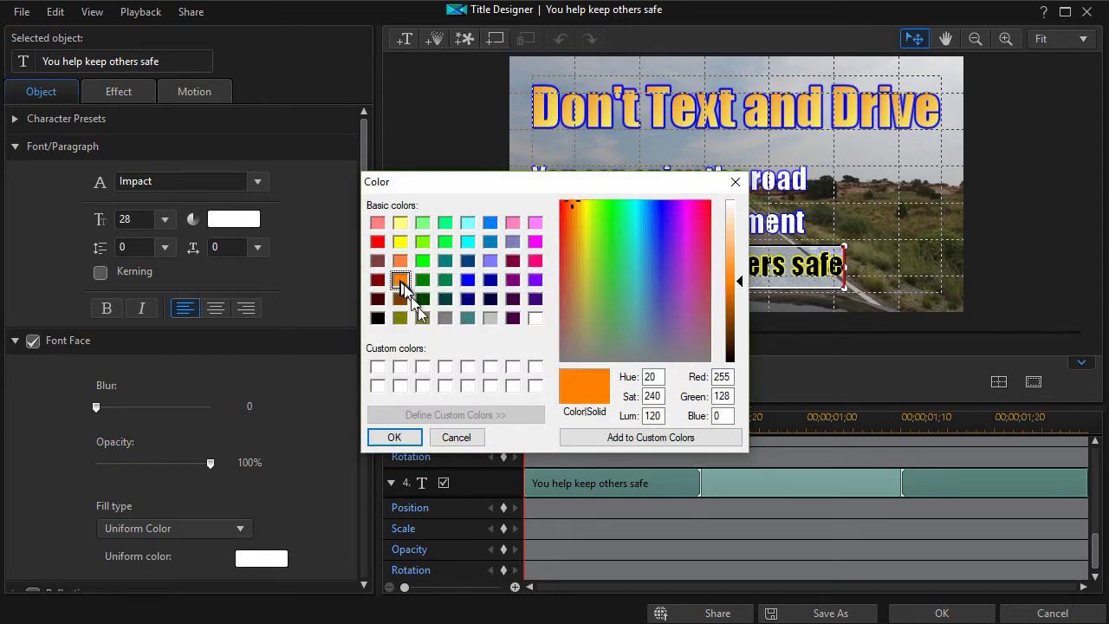
click(407, 438)
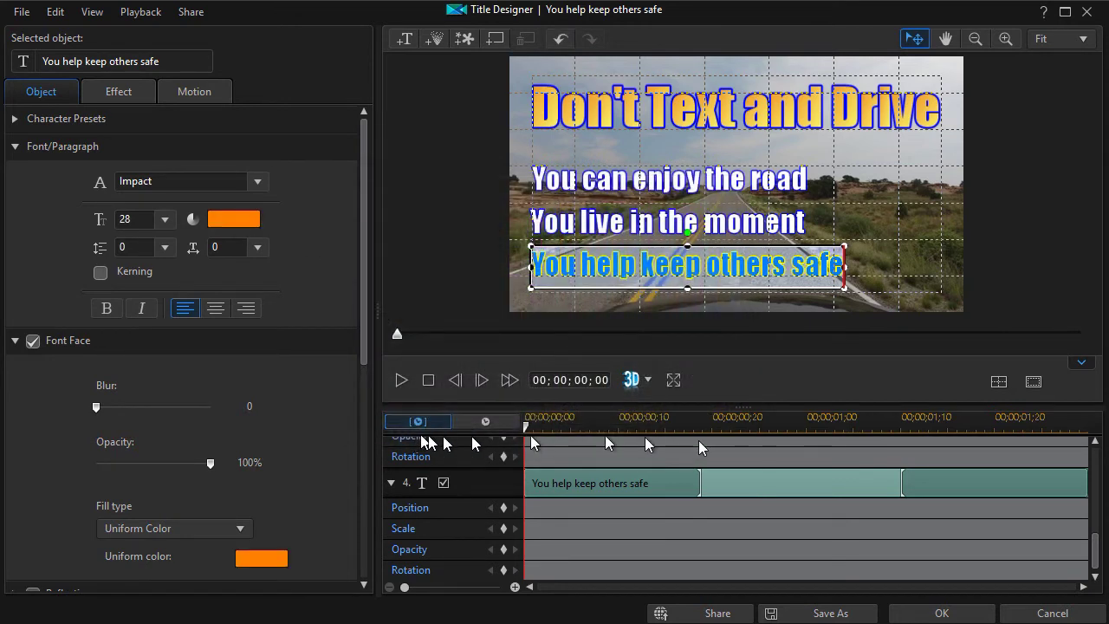
click(943, 613)
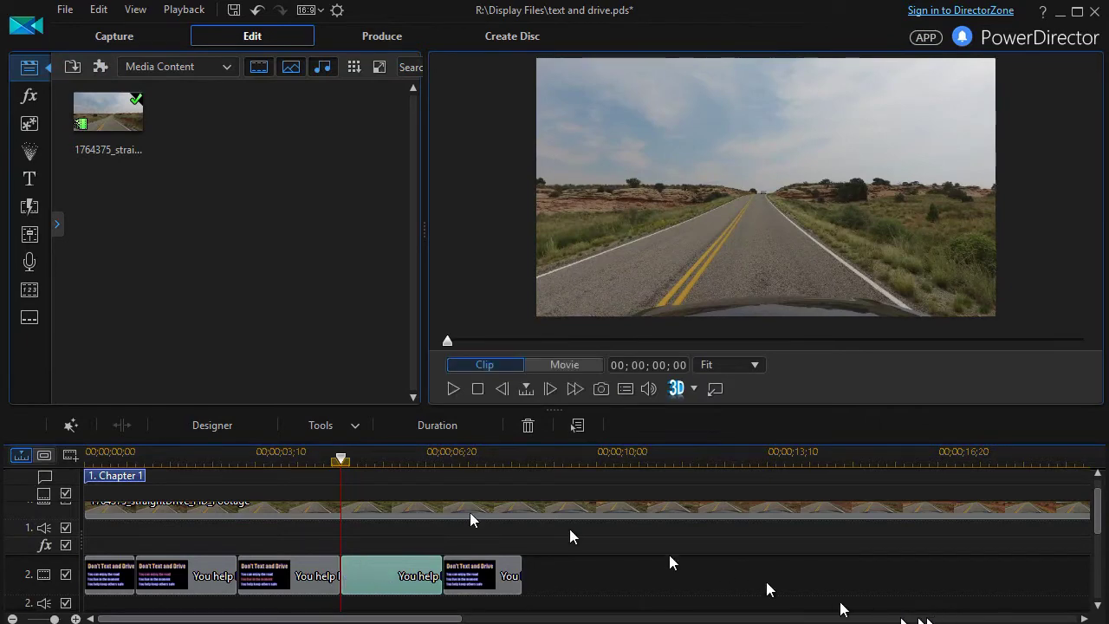
drag(340, 472, 87, 459)
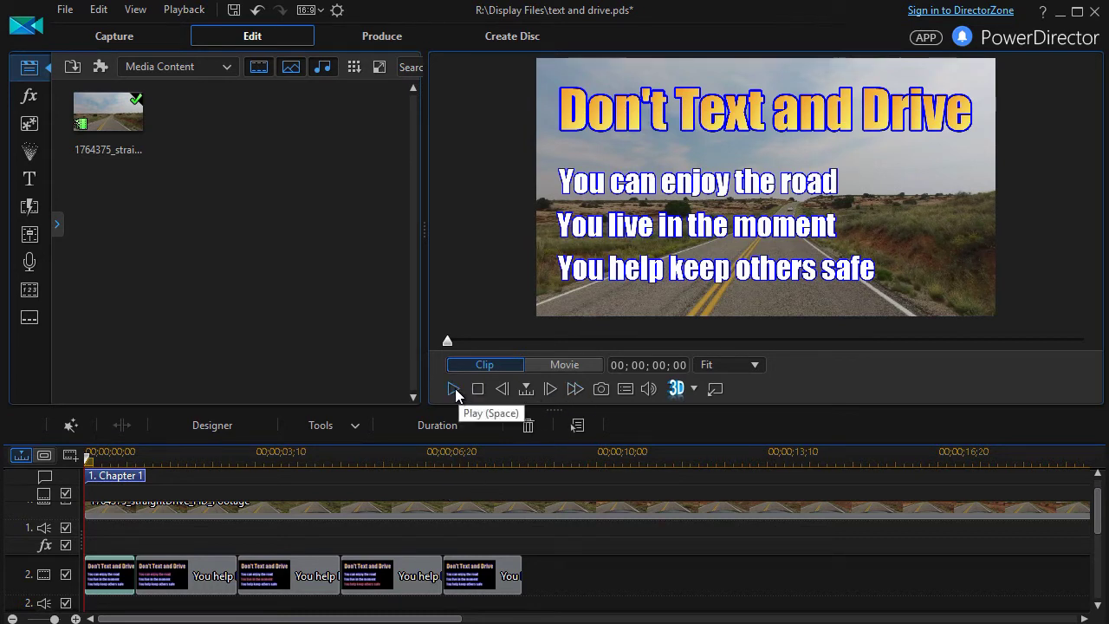
click(455, 388)
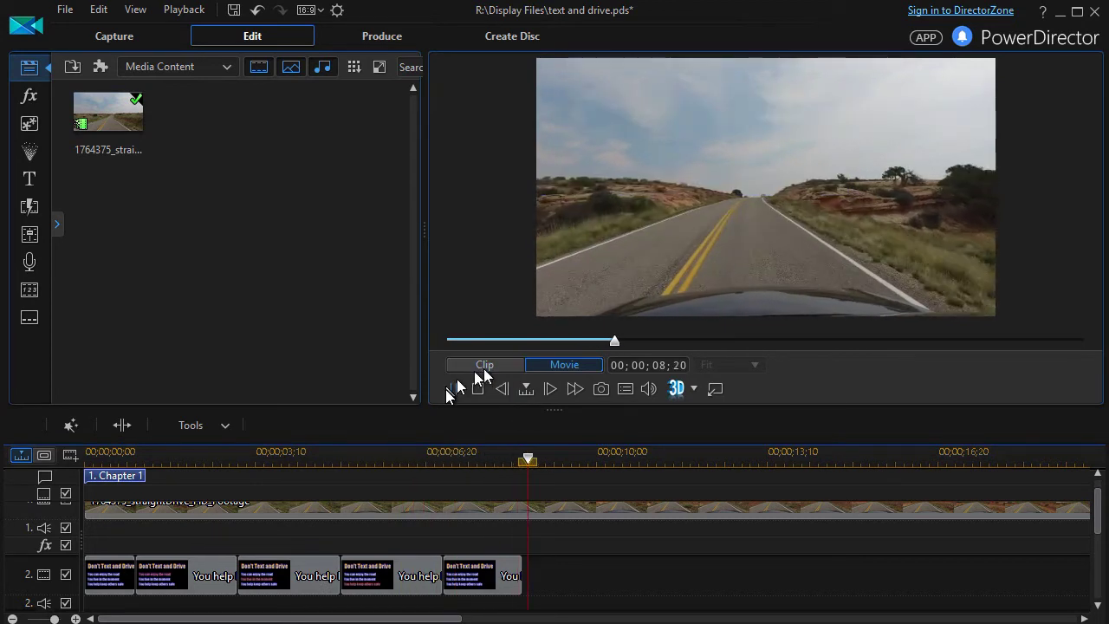
click(450, 389)
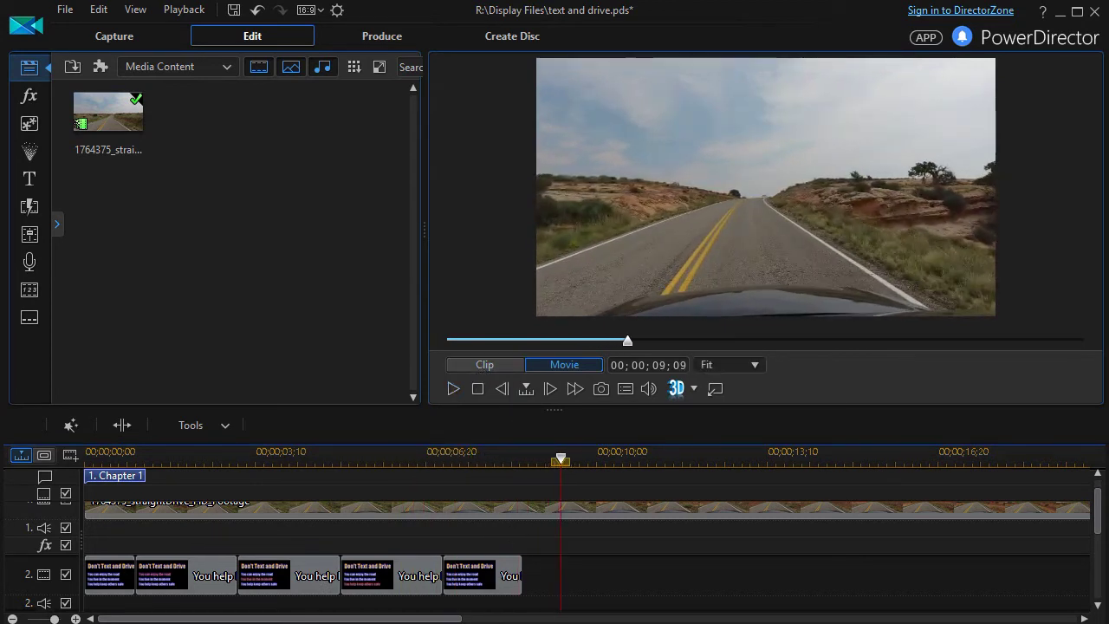
click(489, 587)
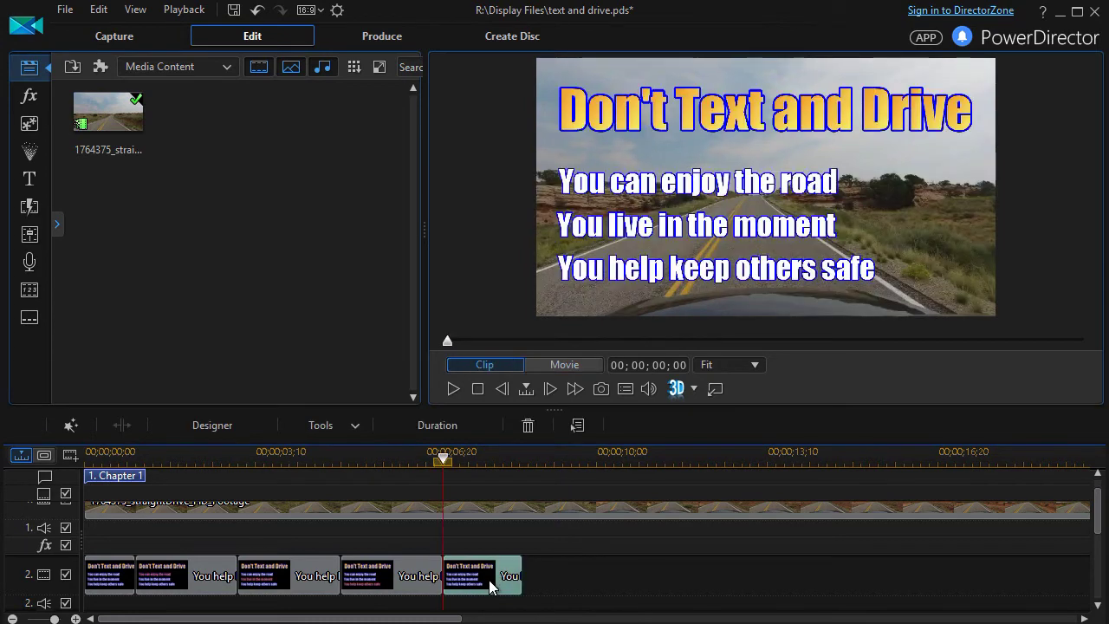
double_click(646, 242)
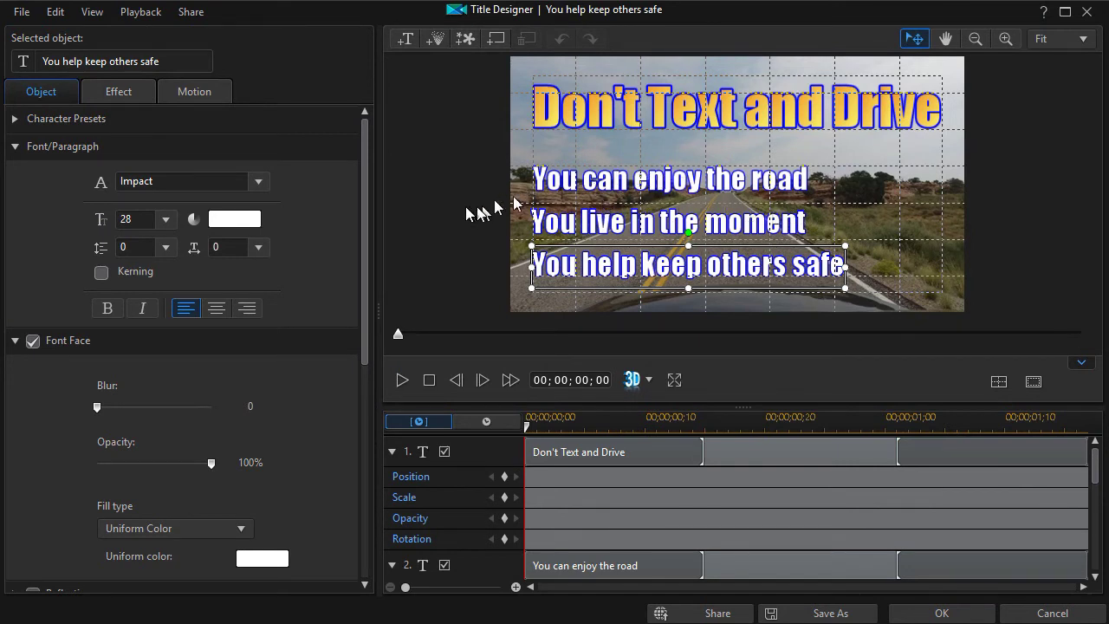
Step: Recolour 'You can enjoy the road' and the remaining safety lines dark green (0,128,0)
click(607, 178)
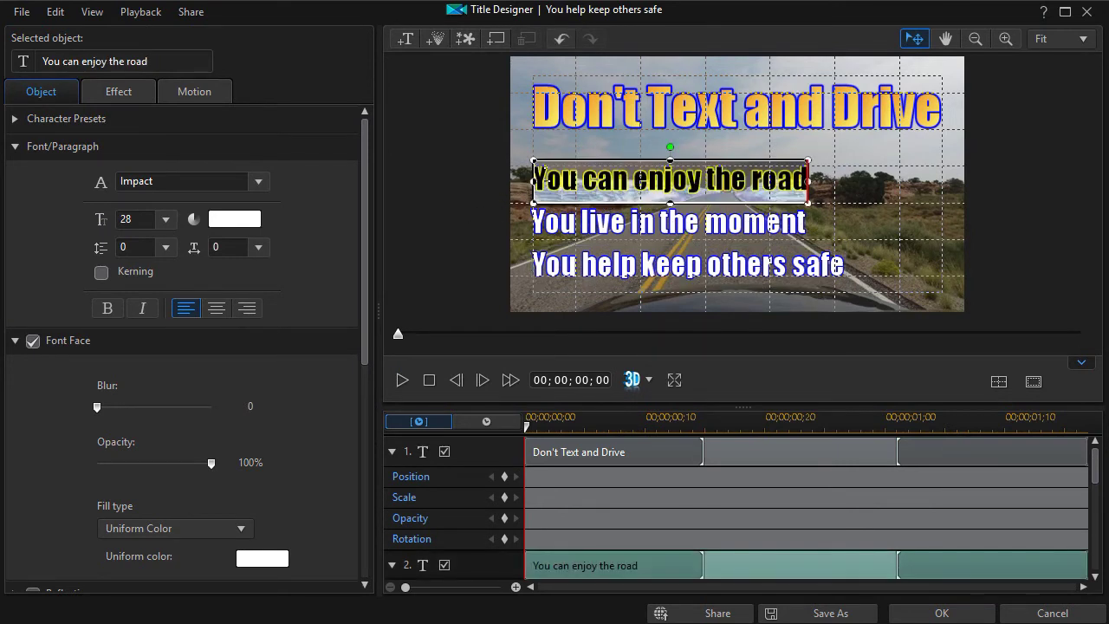
click(231, 221)
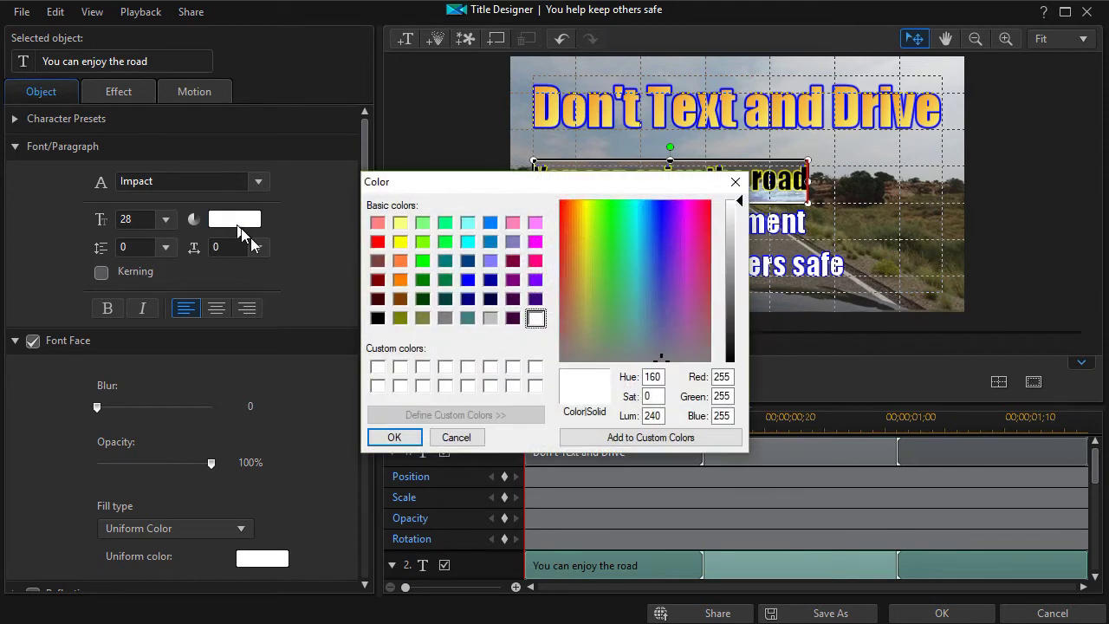
click(423, 280)
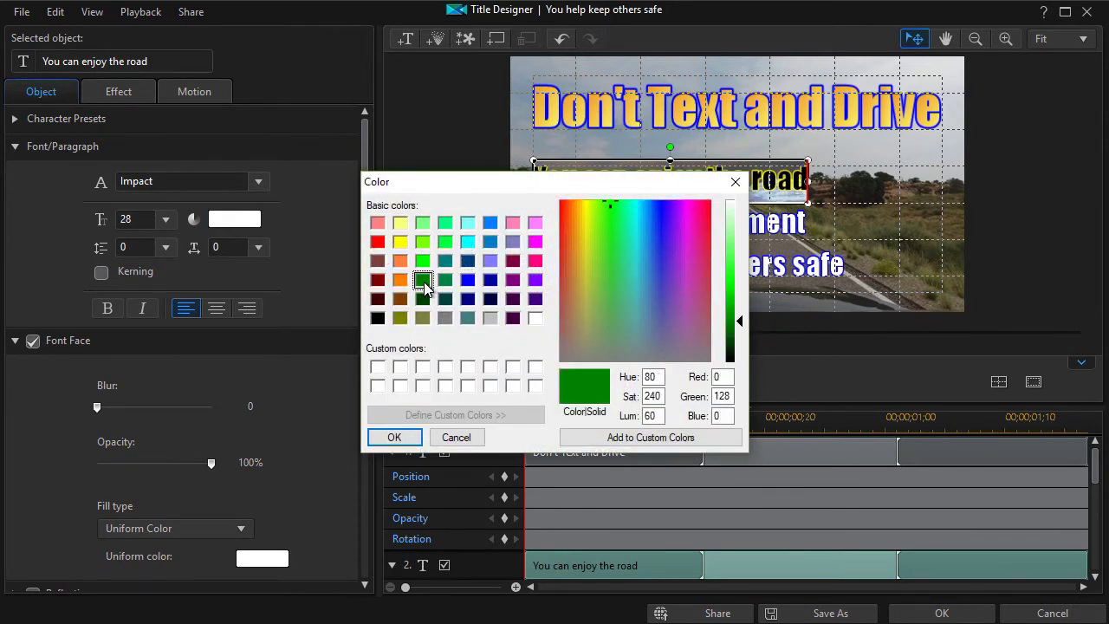
click(395, 438)
click(547, 224)
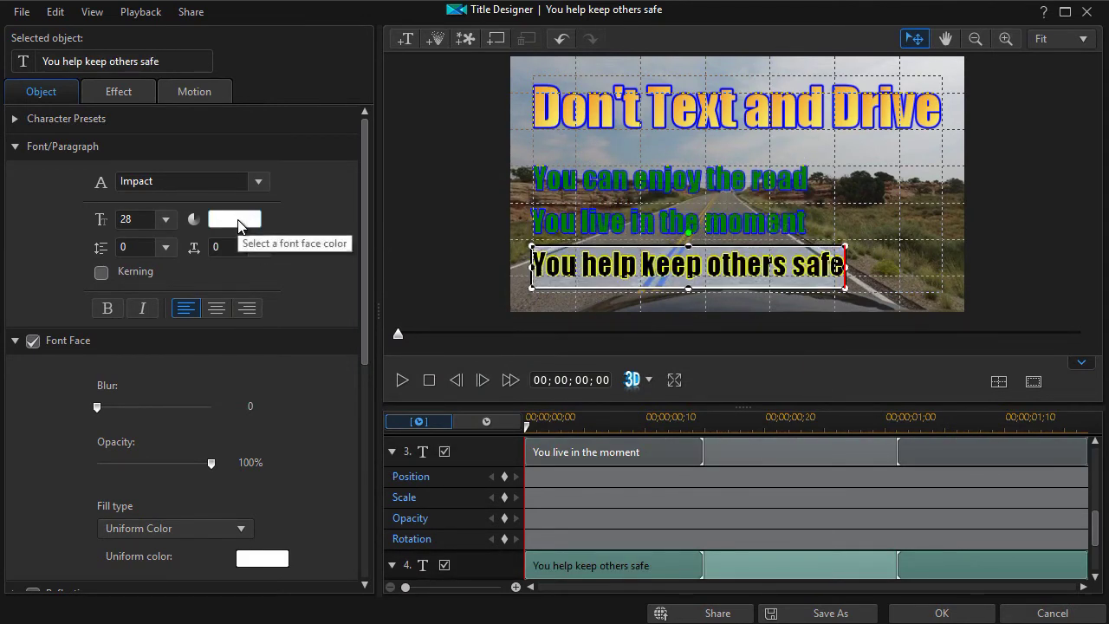
click(236, 220)
double_click(437, 281)
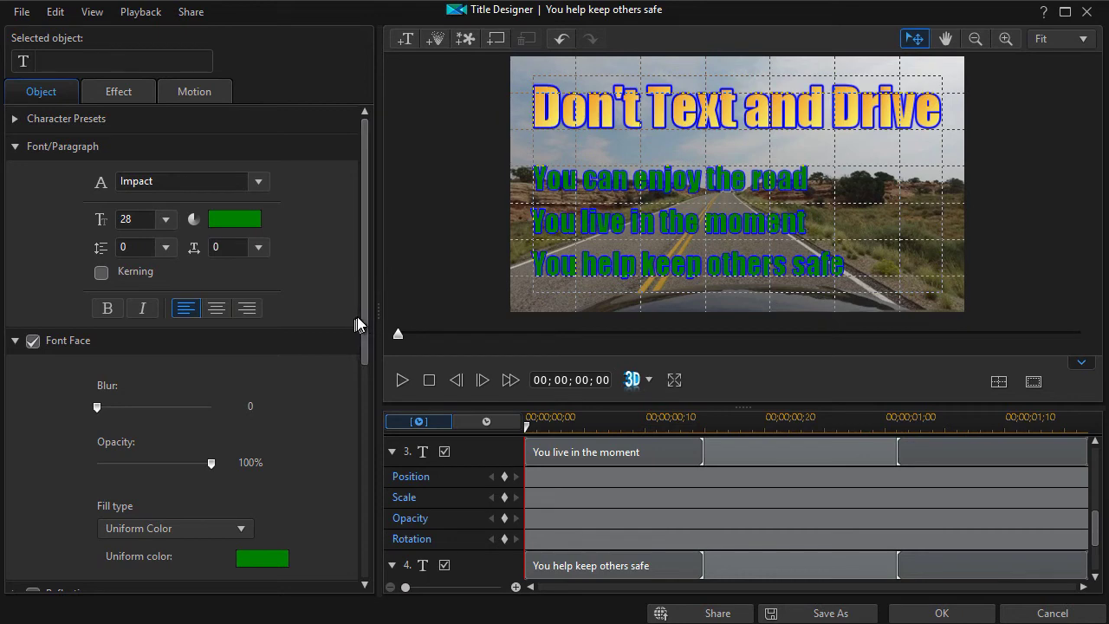
Step: Change the selected green text's border colour to white (255,255,255)
drag(367, 333, 345, 548)
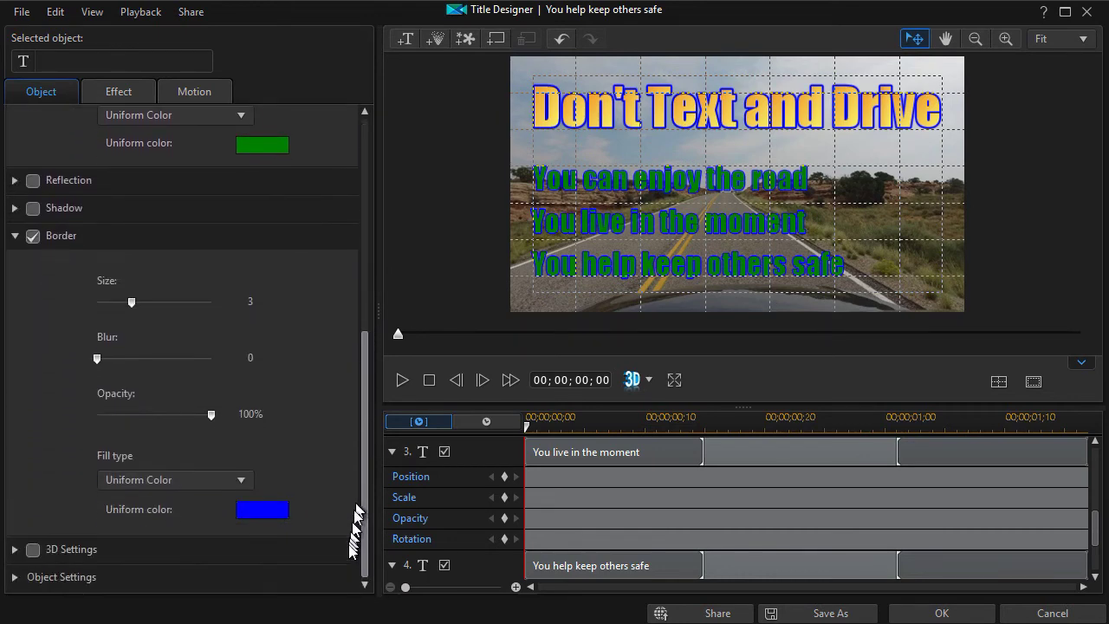
click(279, 516)
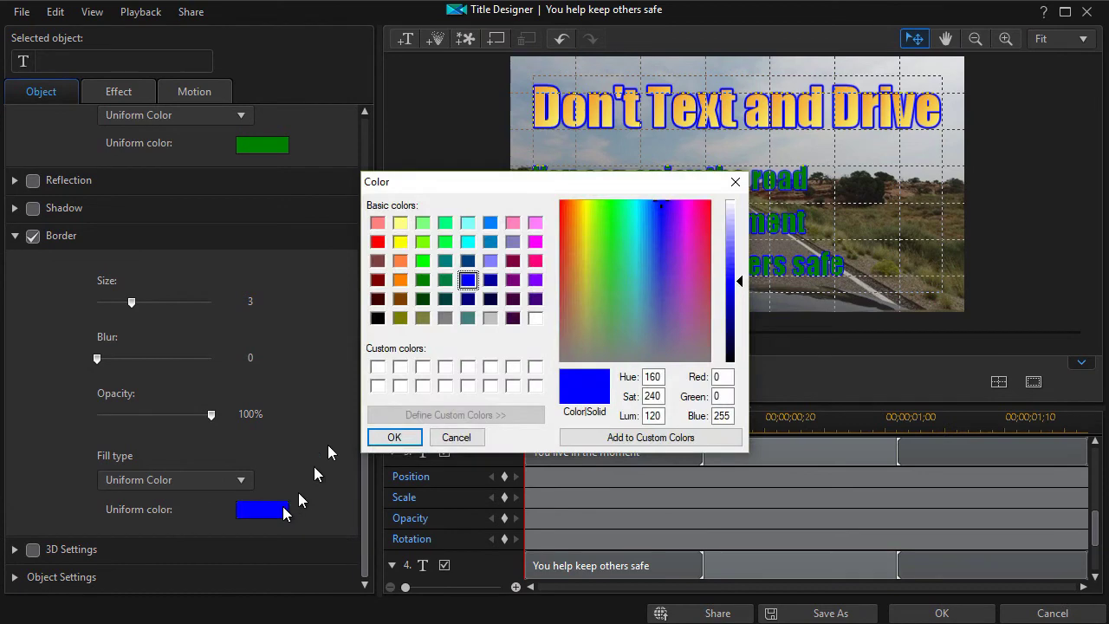
click(535, 318)
click(394, 438)
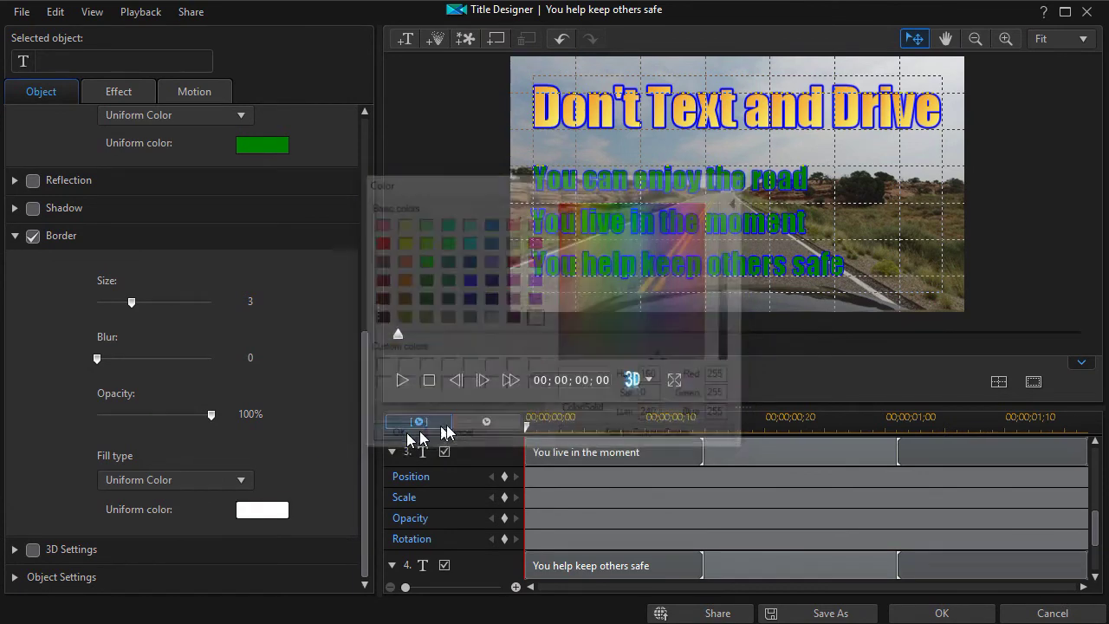
Step: Give 'You help keep others safe' a white border as well and save the title
click(593, 265)
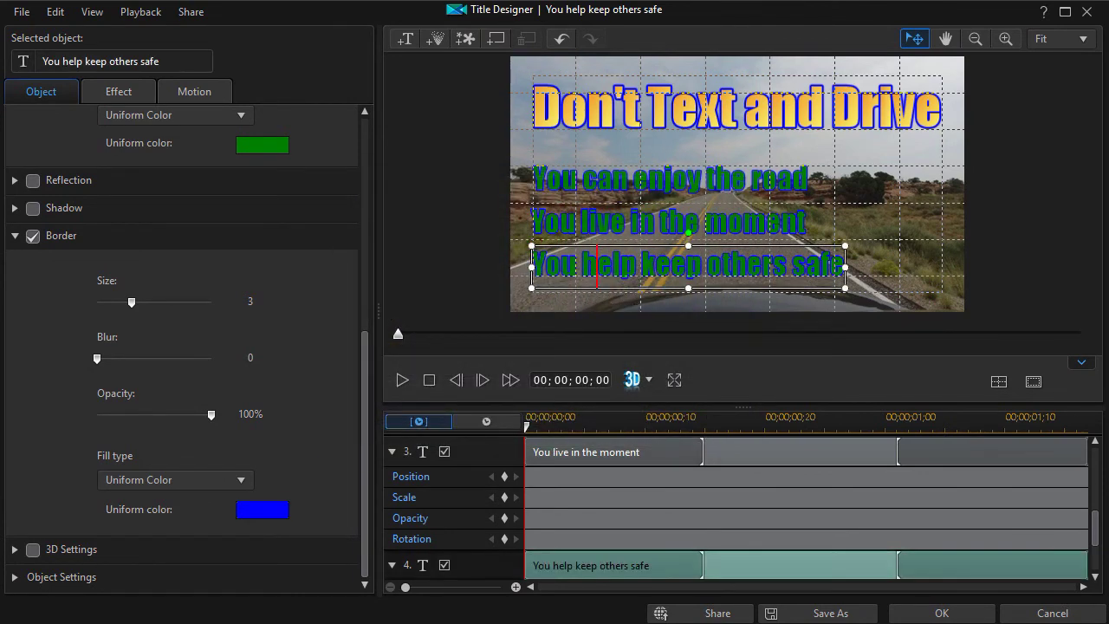
click(272, 511)
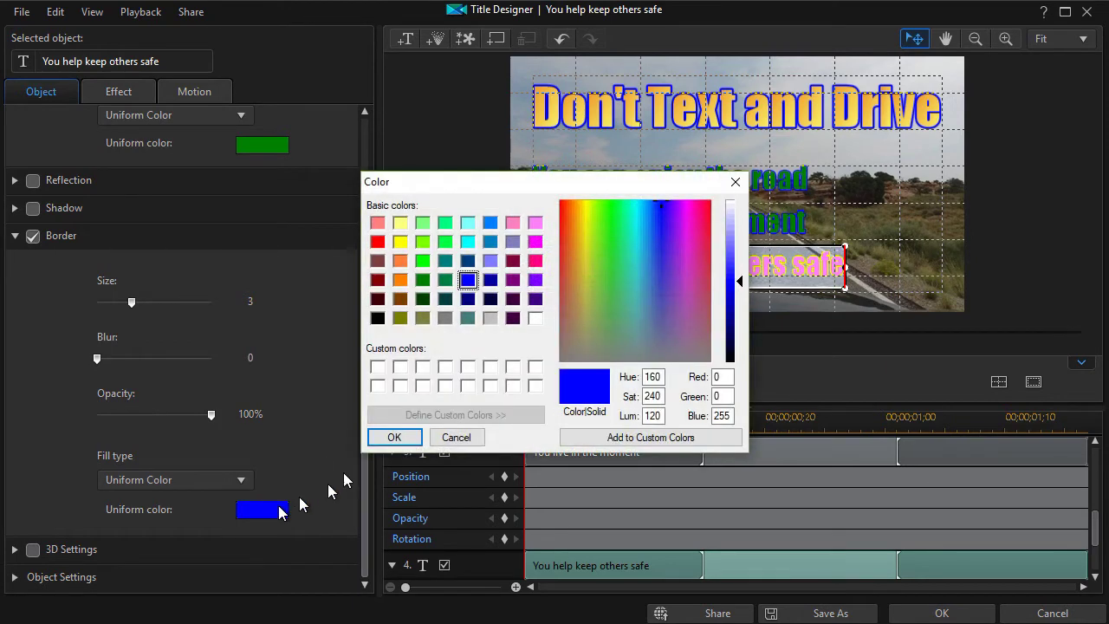
click(535, 318)
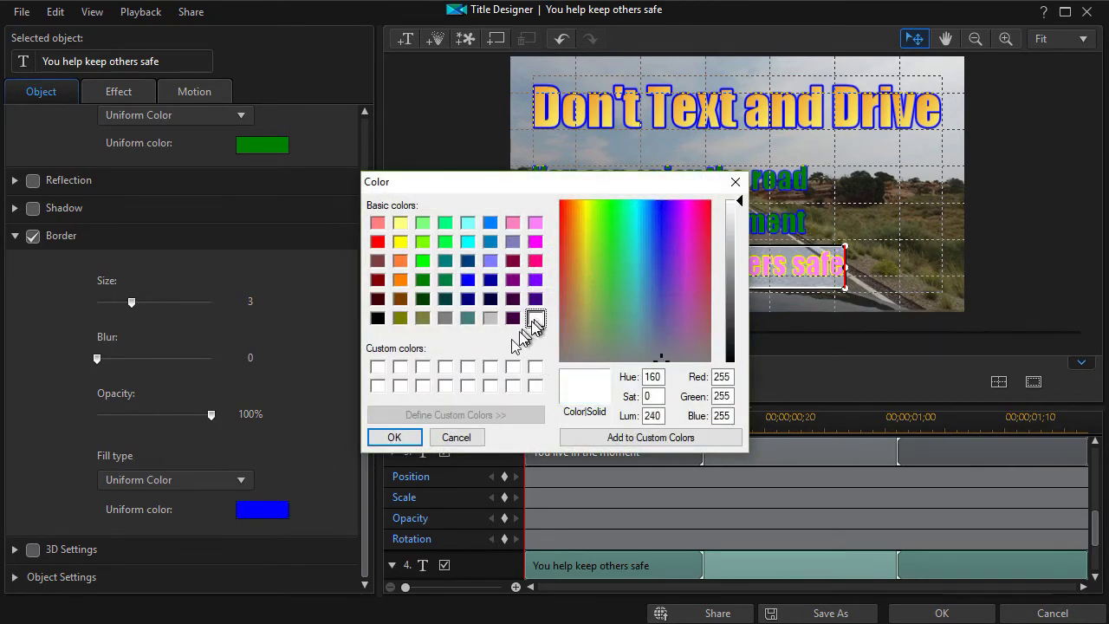
click(395, 437)
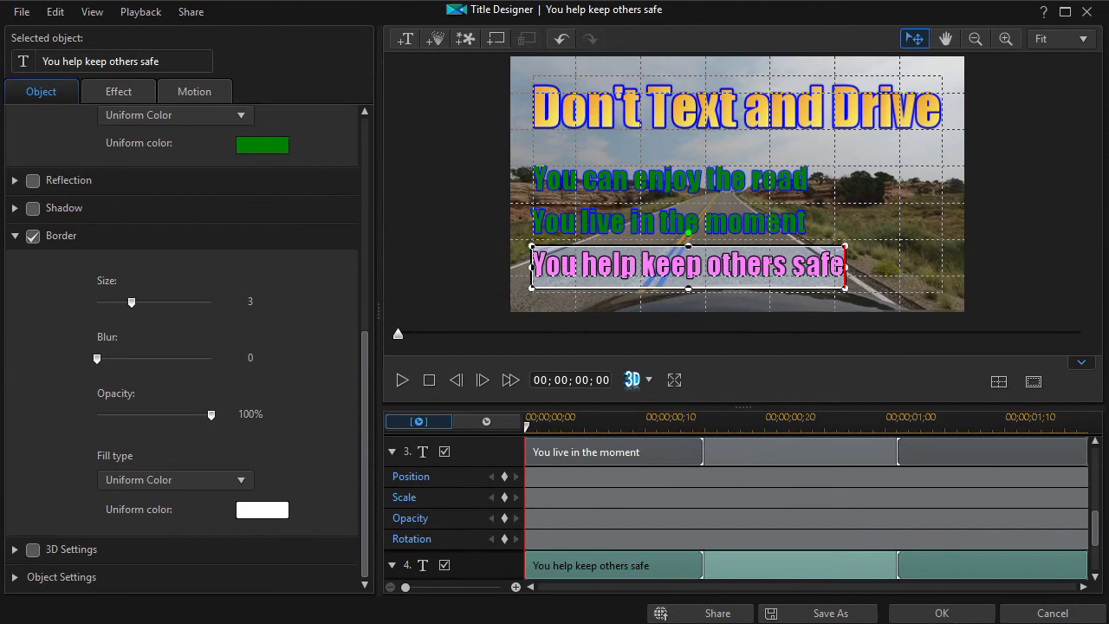
click(941, 613)
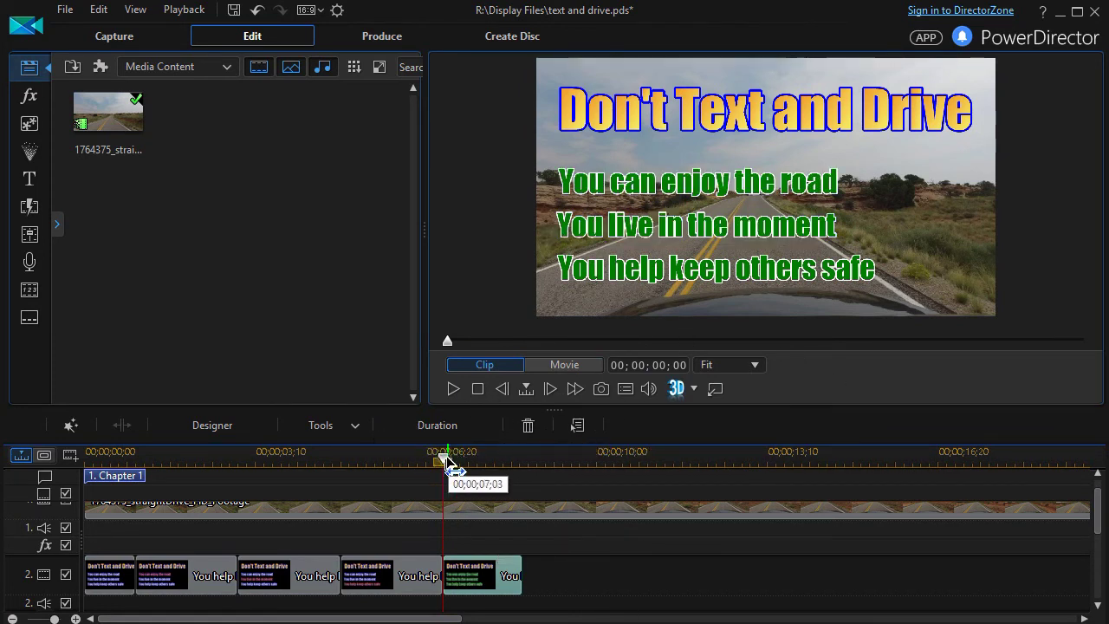
drag(442, 453, 312, 495)
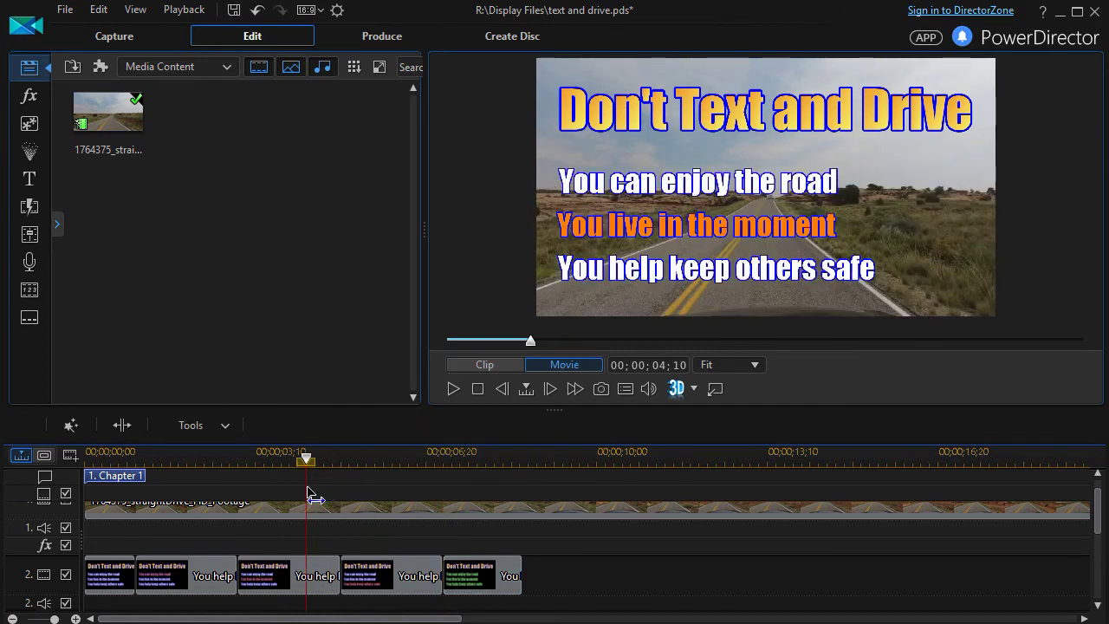
click(452, 390)
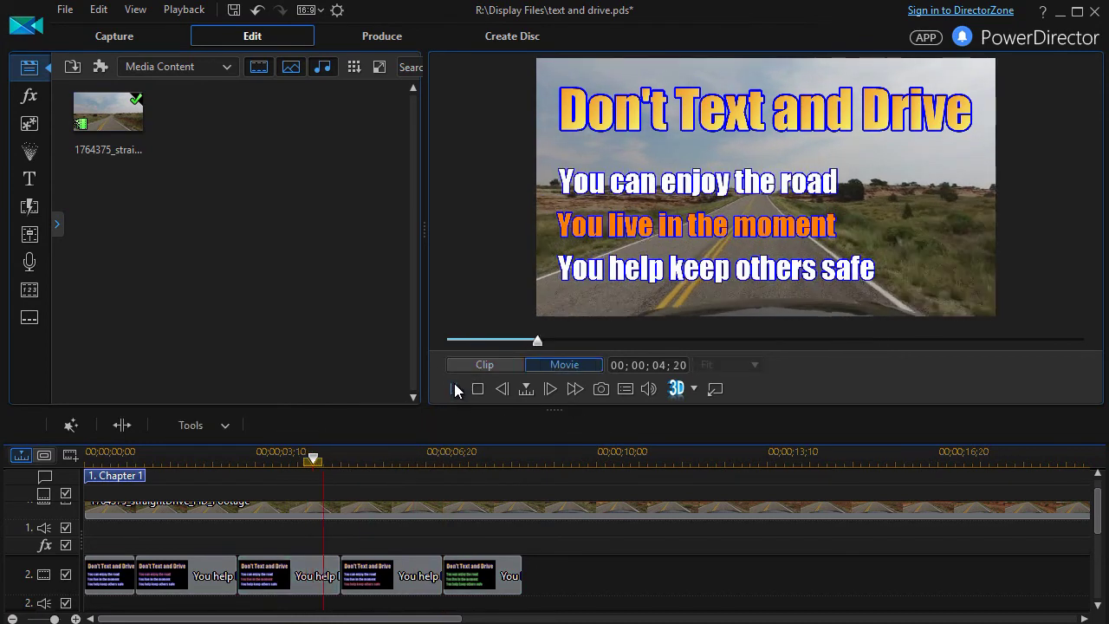